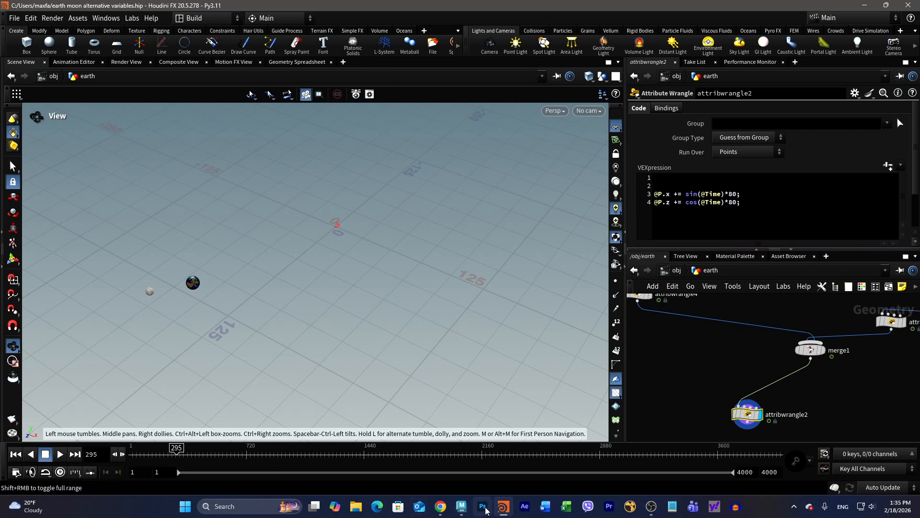
# - Switch to Maya and play the earth and moon orbit animation for a moment
pyautogui.moveTo(463, 510)
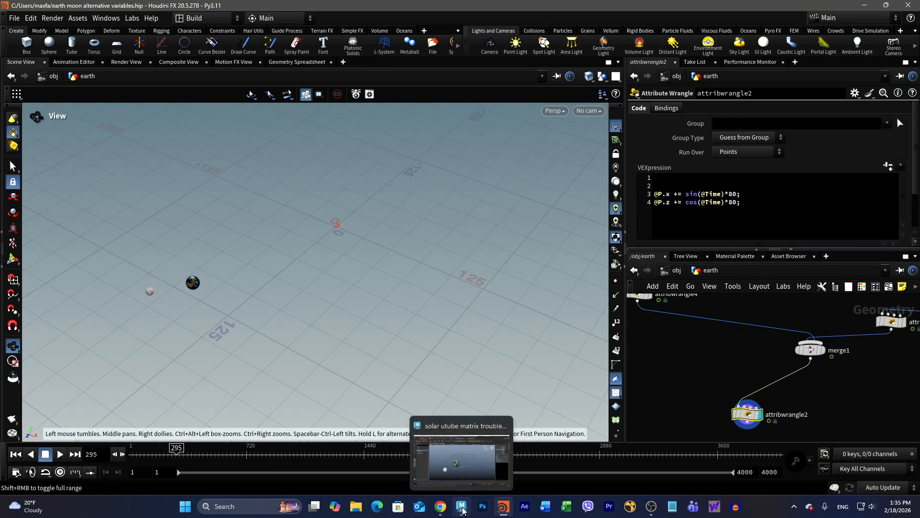
pyautogui.click(457, 428)
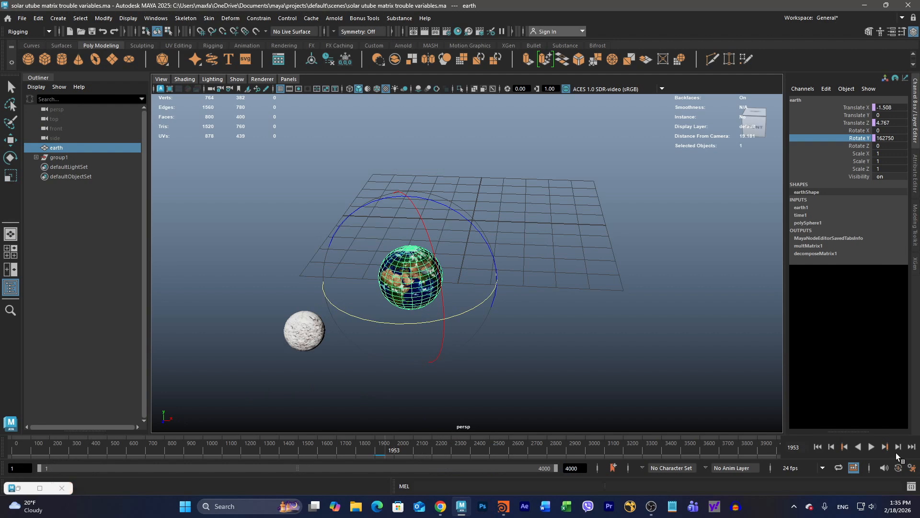
pyautogui.click(872, 447)
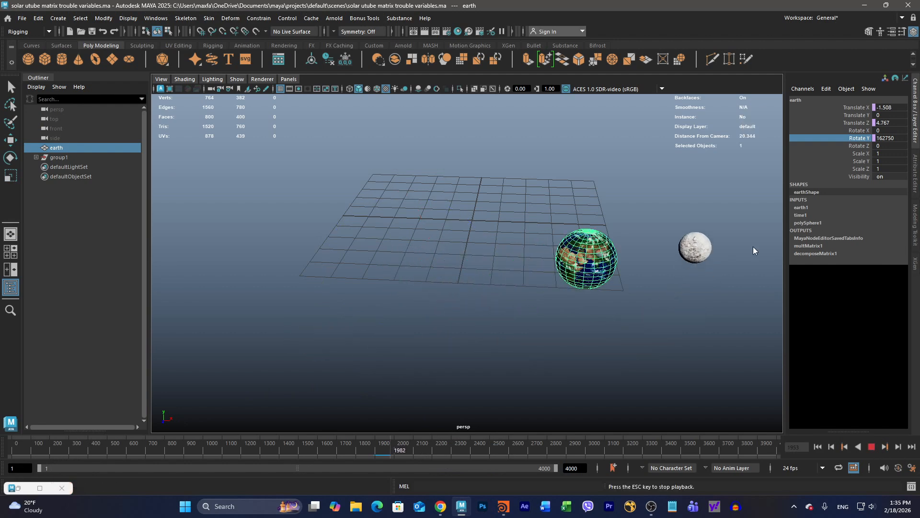
pyautogui.click(871, 446)
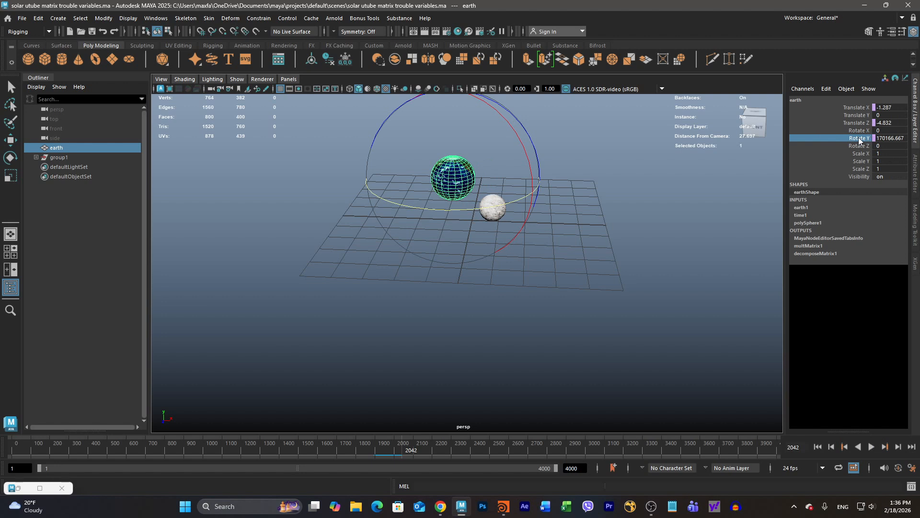
# - Open the expression driving the earth's Translate X in the Expression Editor and move the editor clear of the earth
pyautogui.click(854, 108)
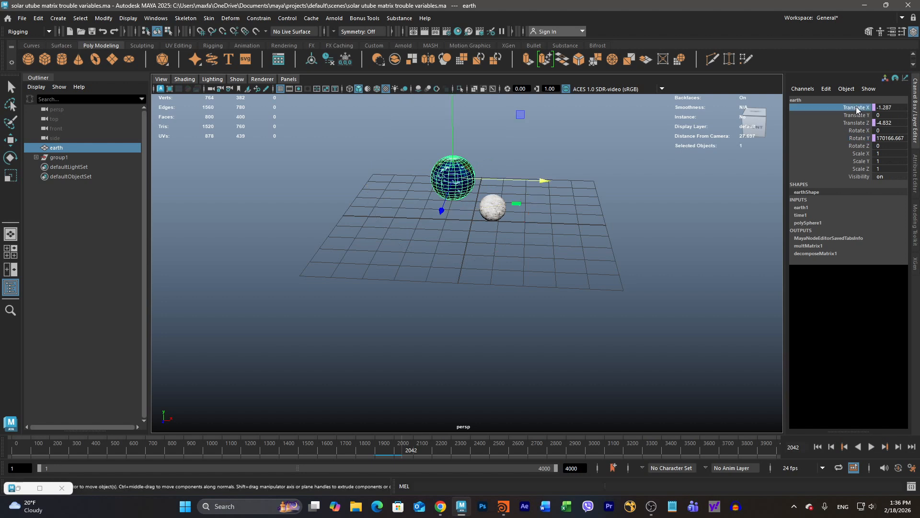
pyautogui.click(826, 89)
pyautogui.click(828, 99)
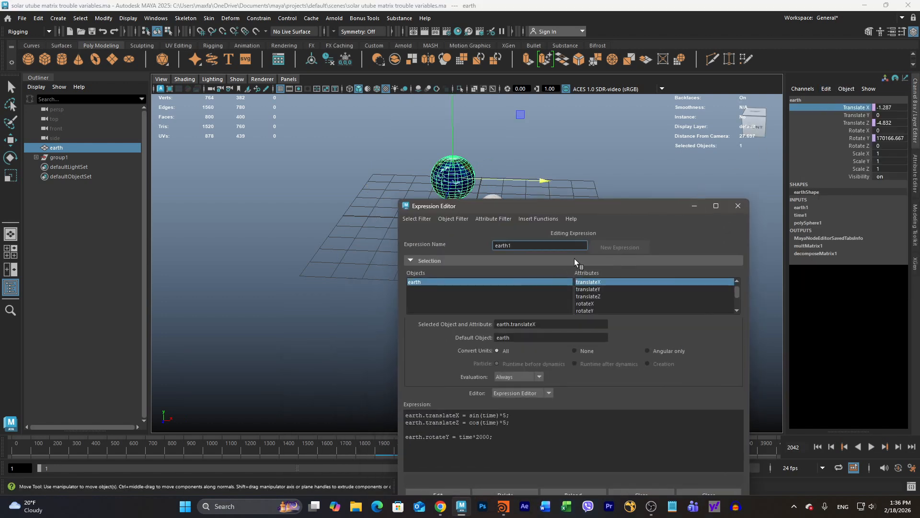
pyautogui.moveTo(558, 207); pyautogui.dragTo(656, 87)
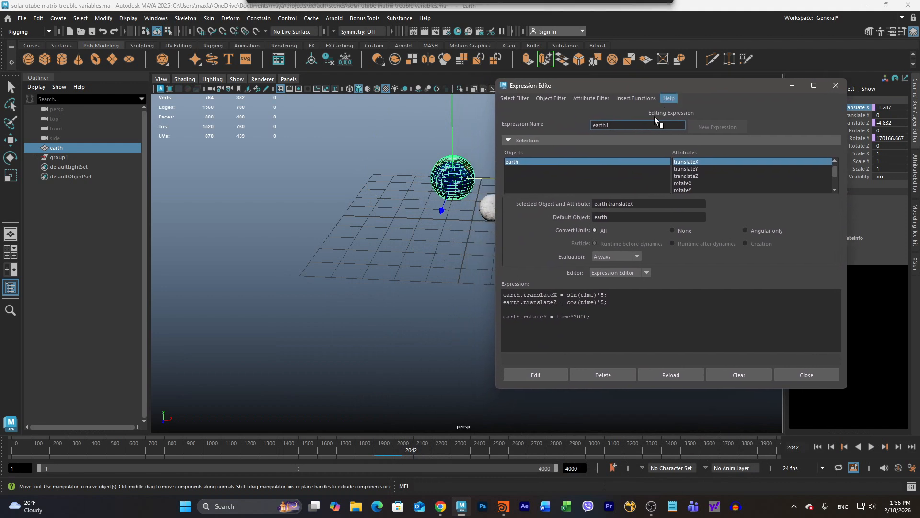
# - Insert the line "$orb_speed = ();" above the translateX line with the editor and its text enlarged, and try to apply the expression
pyautogui.click(503, 294)
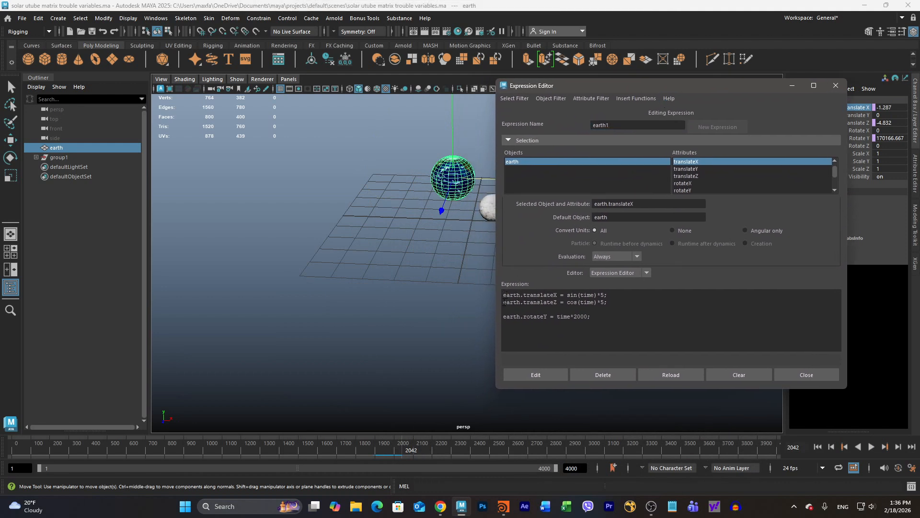
pyautogui.press('Return')
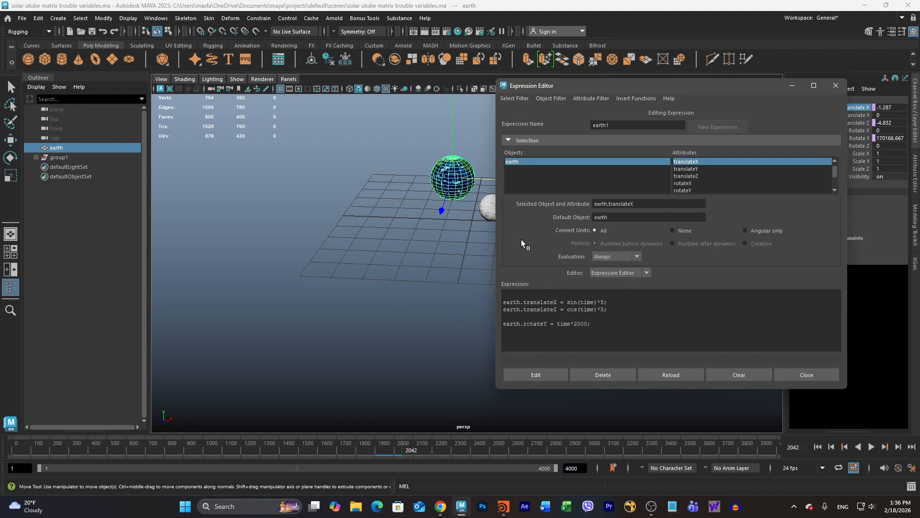
pyautogui.write('$')
pyautogui.keyDown('ctrl'); pyautogui.scroll(3, 603, 330); pyautogui.keyUp('ctrl')
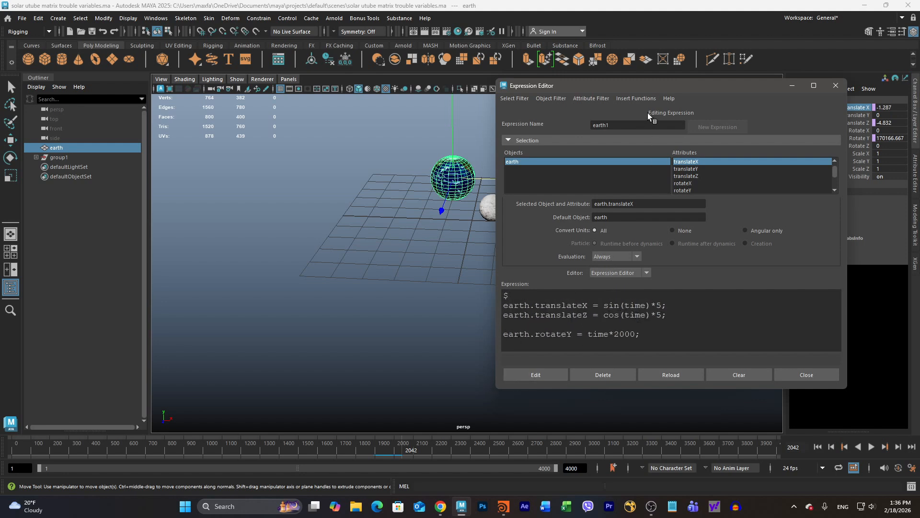
pyautogui.moveTo(647, 86); pyautogui.dragTo(633, 46)
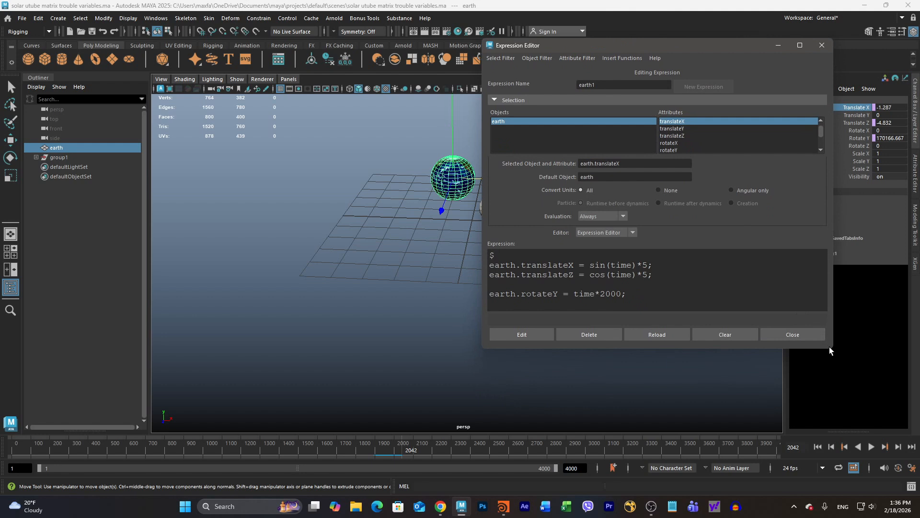
pyautogui.moveTo(832, 349); pyautogui.dragTo(914, 440)
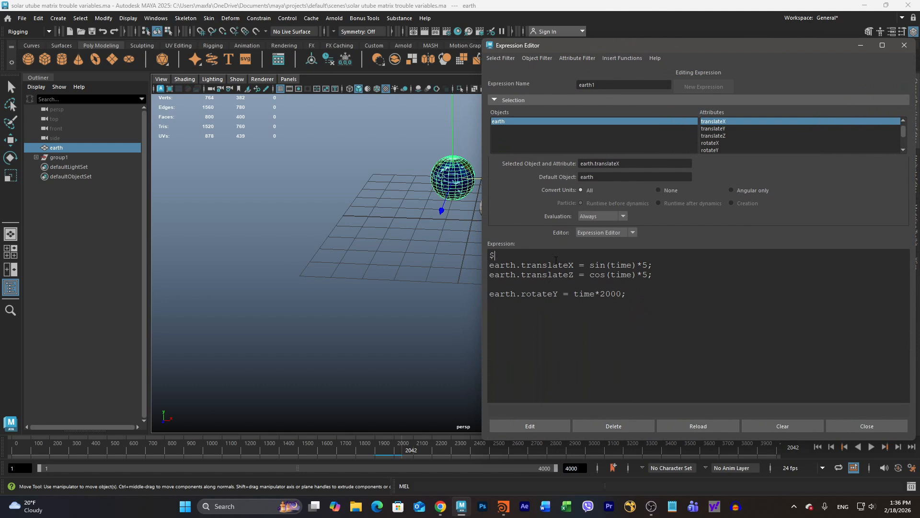
pyautogui.write('orb_speed = ();')
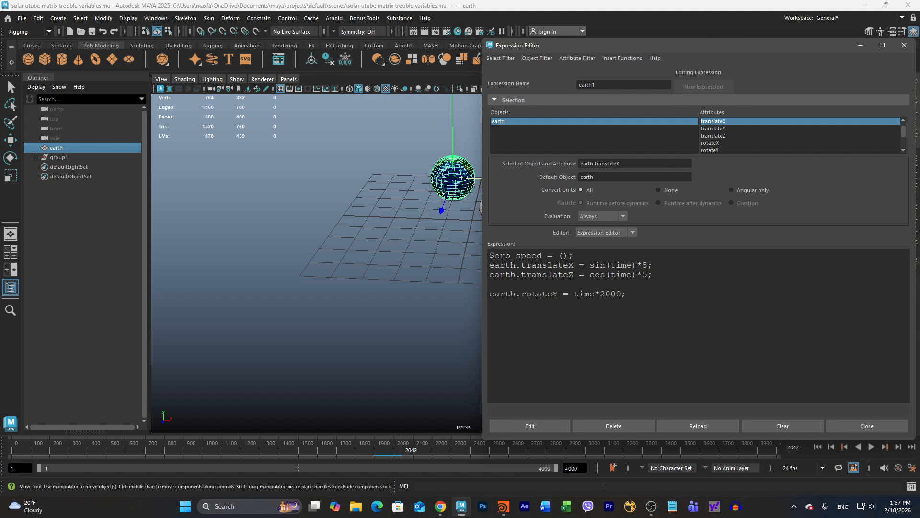
pyautogui.click(542, 426)
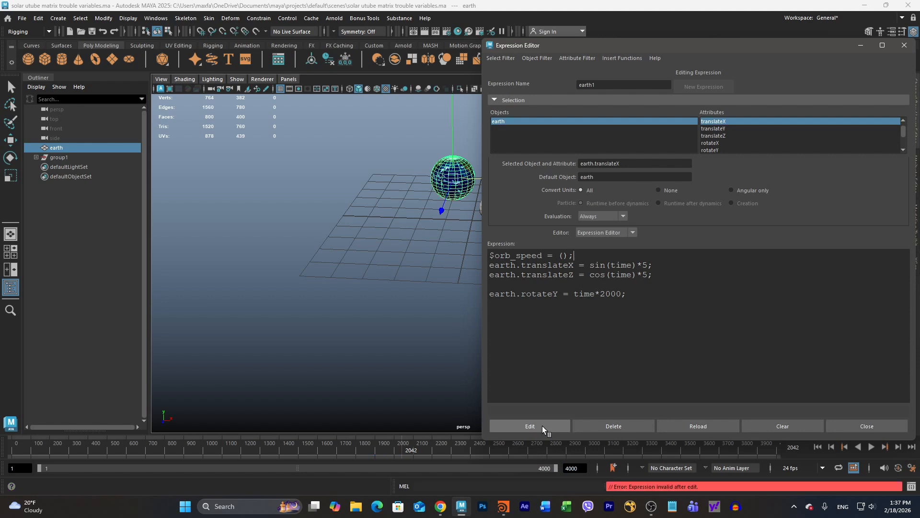
# - Complete the variable as "$orb_speed = (0);", apply the expression edit and play the animation briefly
pyautogui.click(564, 255)
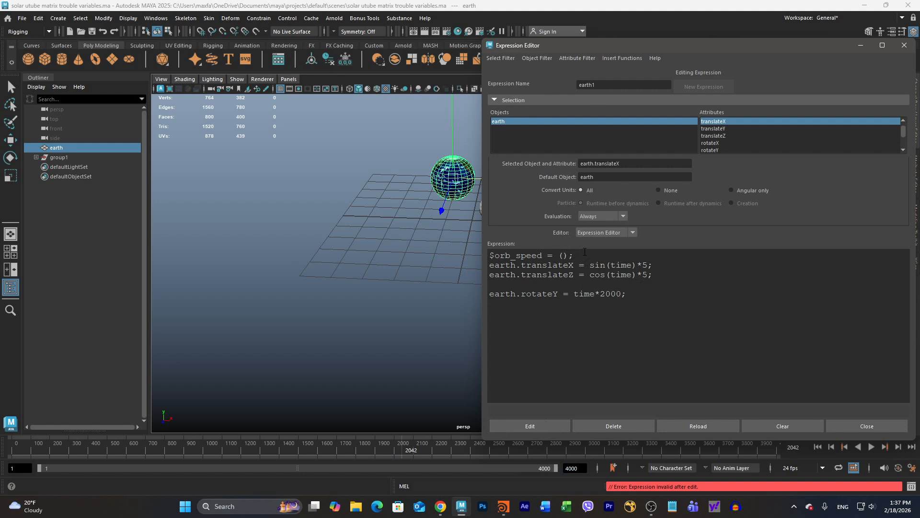
pyautogui.write('0')
pyautogui.click(531, 426)
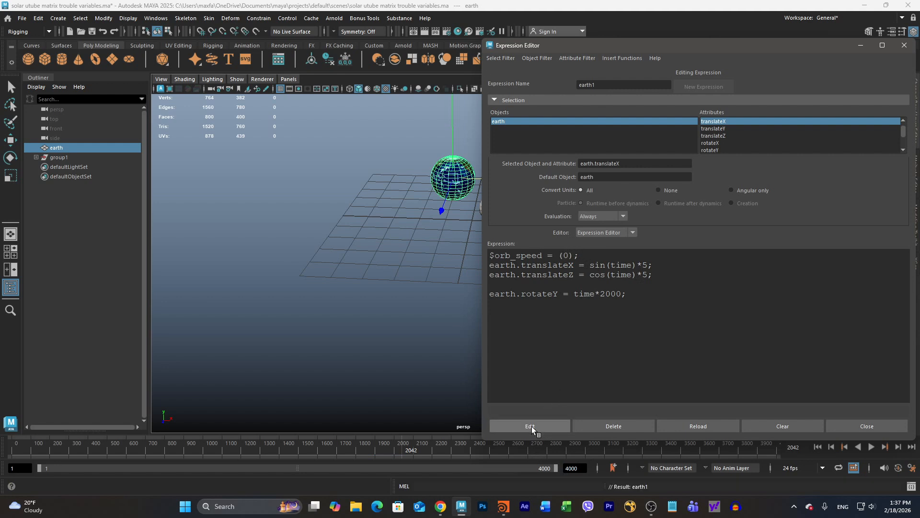
pyautogui.click(871, 447)
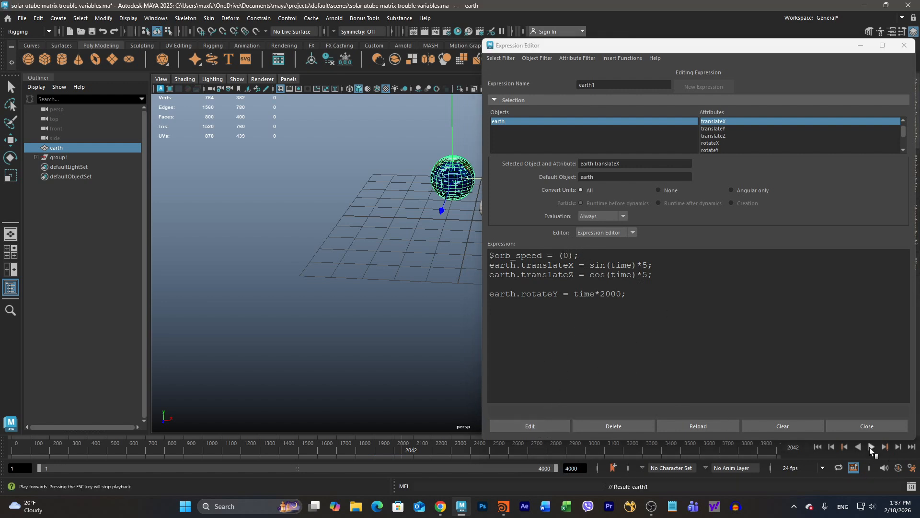
pyautogui.click(871, 446)
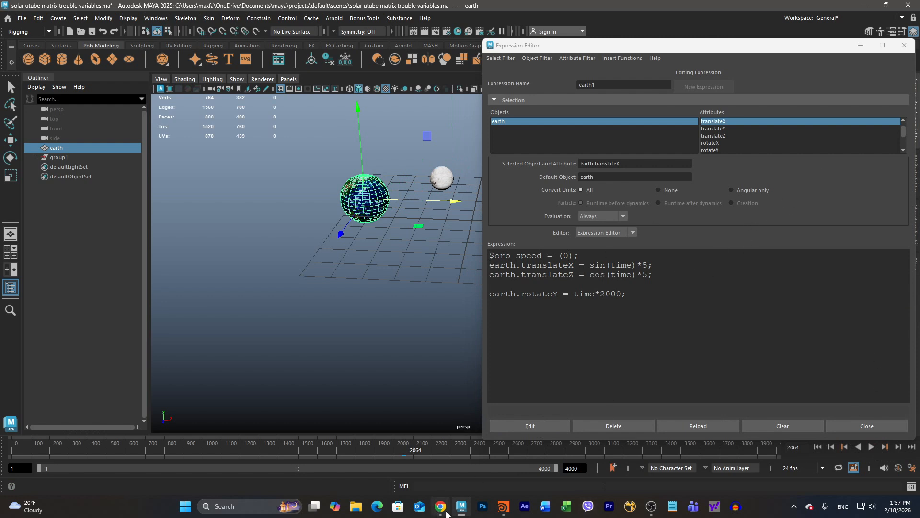
# - Switch to Houdini and start the declaration "int speedorb = ch()" on line 2 of the attribwrangle2 VEX code
pyautogui.click(502, 506)
pyautogui.moveTo(712, 342); pyautogui.dragTo(675, 319, button='middle')
pyautogui.moveTo(796, 346); pyautogui.dragTo(918, 414, button='middle')
pyautogui.moveTo(757, 384); pyautogui.dragTo(701, 310, button='middle')
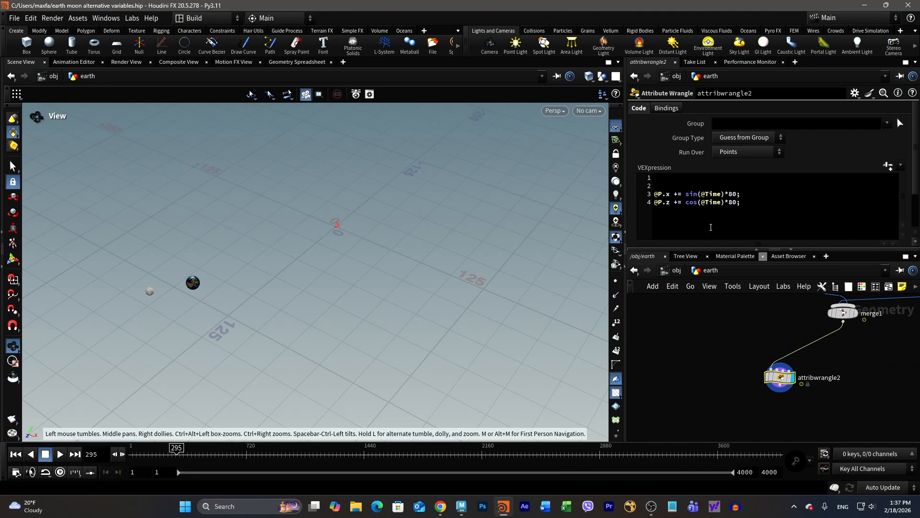
pyautogui.click(673, 185)
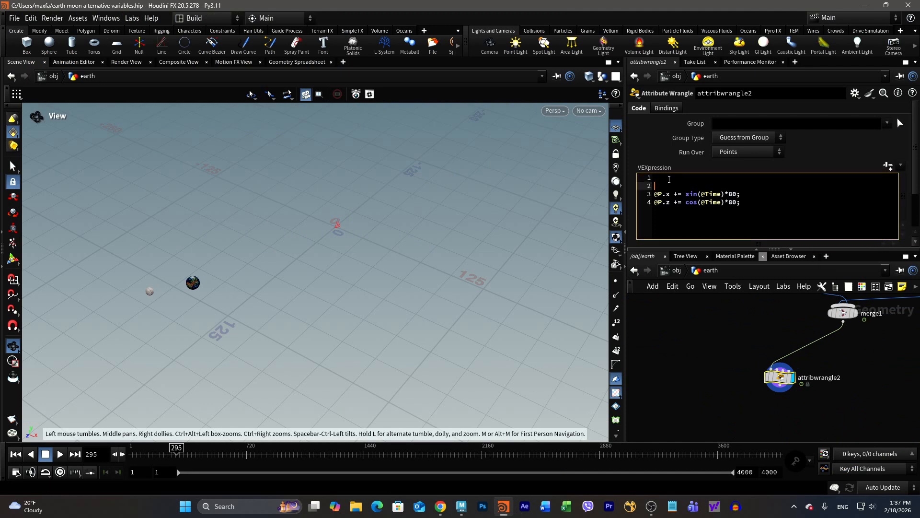
pyautogui.write('int')
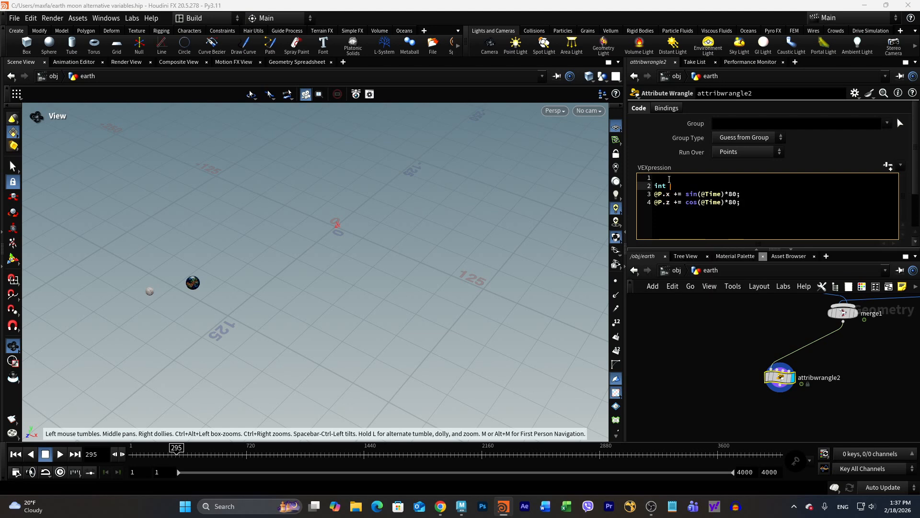
pyautogui.write(' speedorb')
pyautogui.write('=')
pyautogui.write('ch')
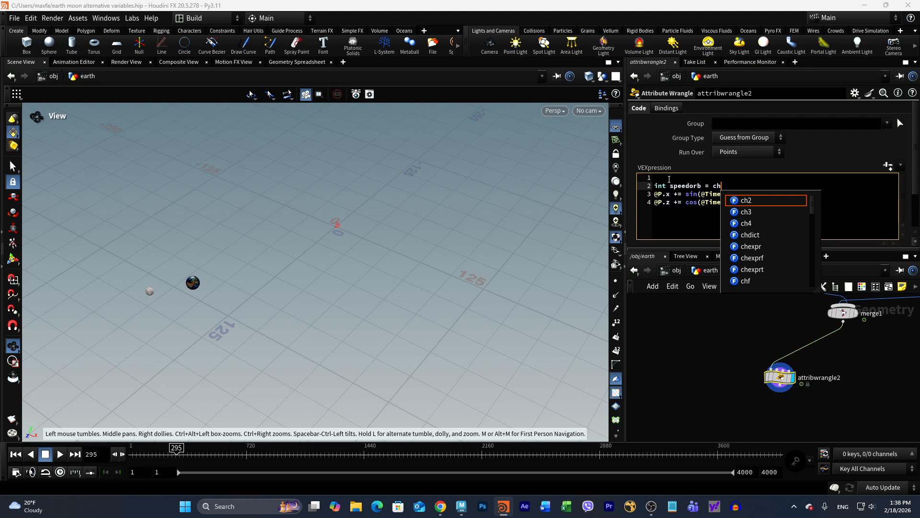
pyautogui.write('()')
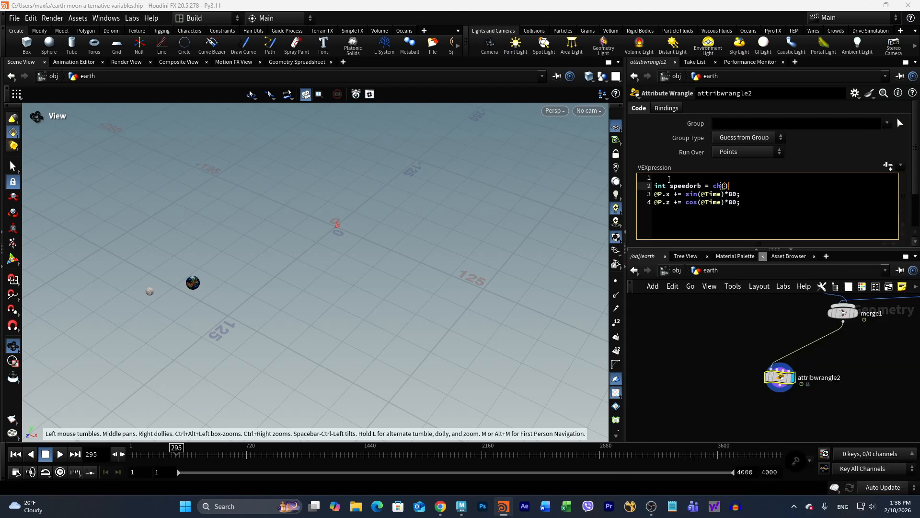
# - Reference the channel "speedorbit" inside ch(), end the line with a semicolon and create the matching spare parameter on the wrangle
pyautogui.press('Left')
pyautogui.write('"speed')
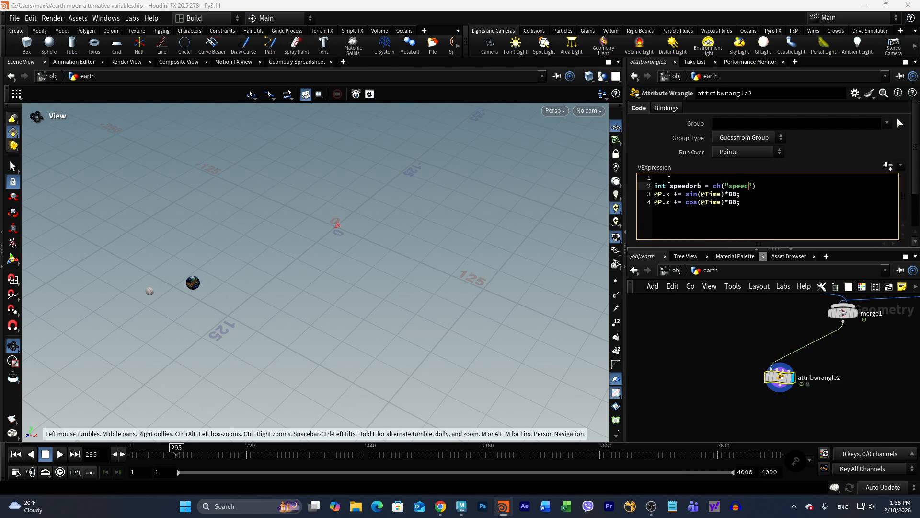
pyautogui.write('orbit')
pyautogui.press('Right')
pyautogui.press('Right')
pyautogui.write(';')
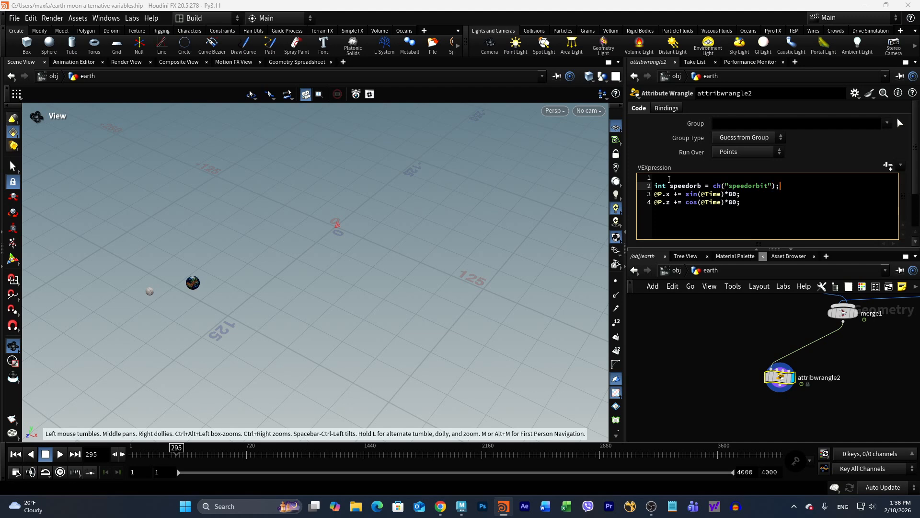
pyautogui.click(887, 164)
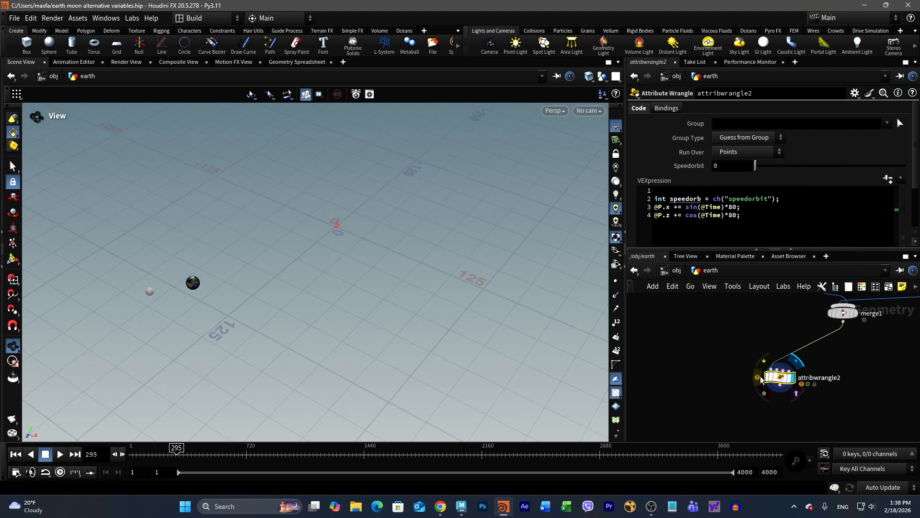
# - Read the warning in the attribwrangle2 node info and change the speedorb variable's type to float
pyautogui.click(760, 379)
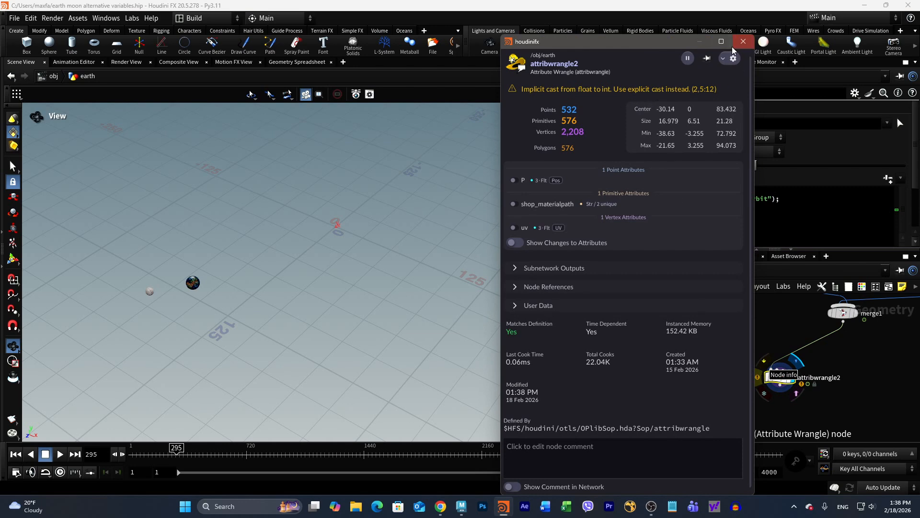
pyautogui.click(744, 41)
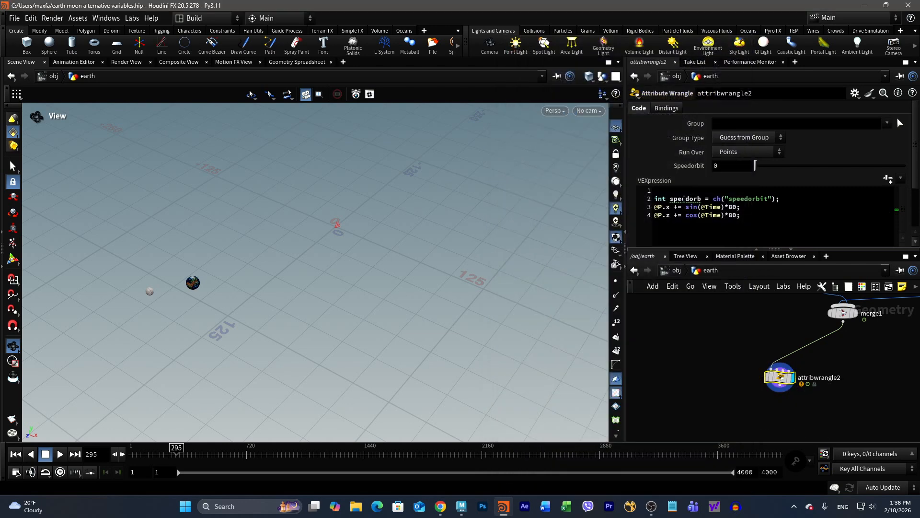
pyautogui.moveTo(667, 199); pyautogui.dragTo(656, 199)
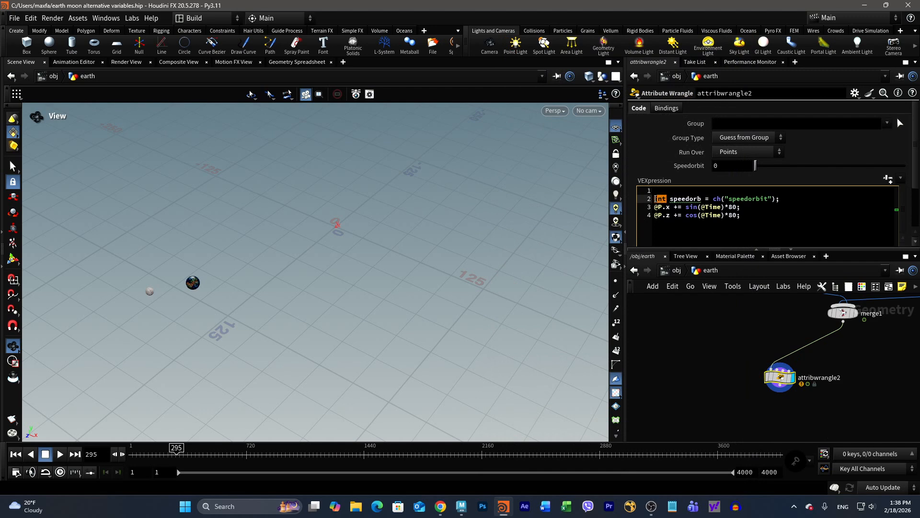
pyautogui.write('float')
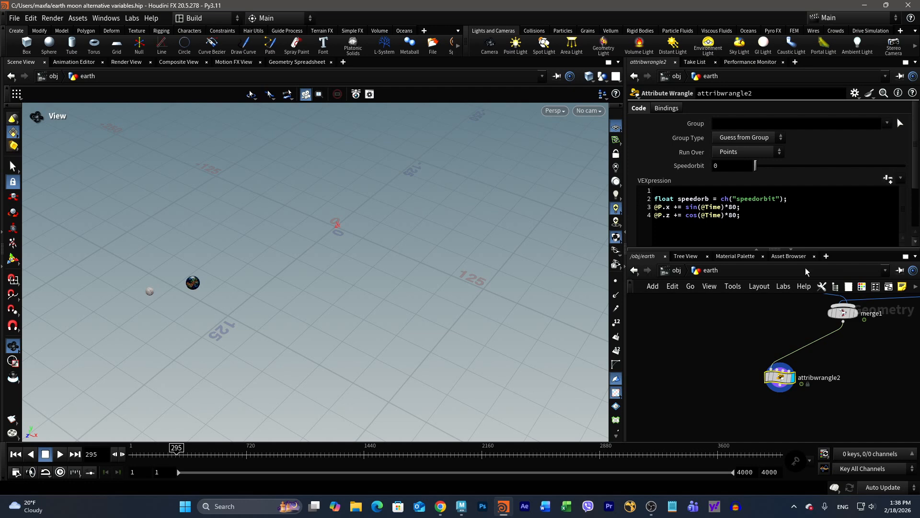
pyautogui.moveTo(733, 331); pyautogui.dragTo(734, 335, button='middle')
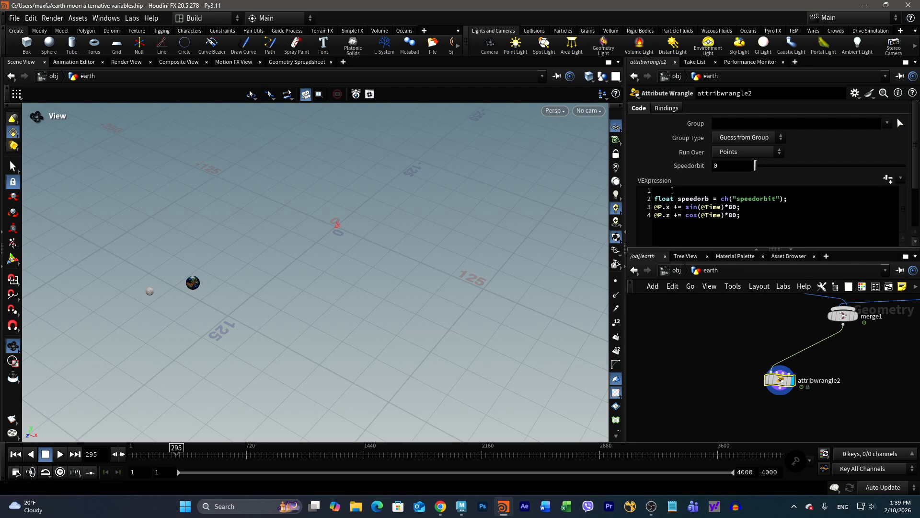
# - Switch to Maya and add a keyable float attribute with the long name speed_orbit to the earth
pyautogui.click(868, 6)
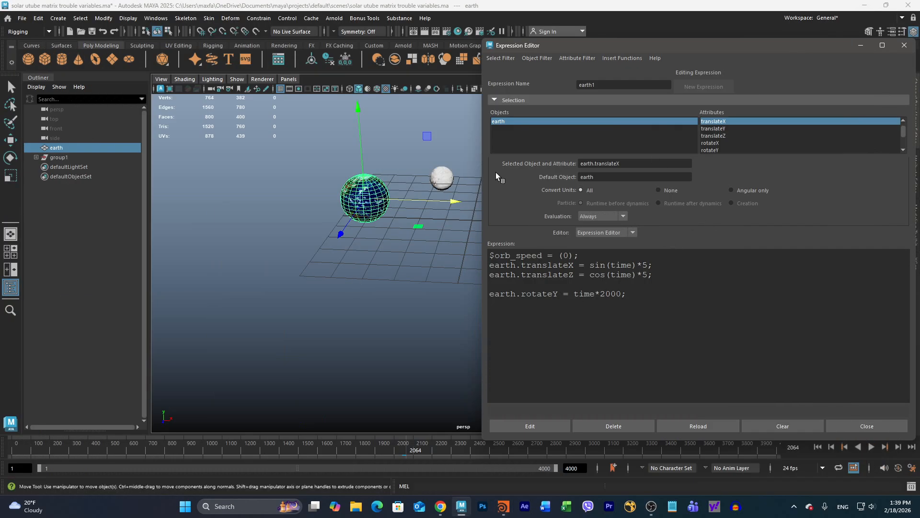
pyautogui.click(859, 45)
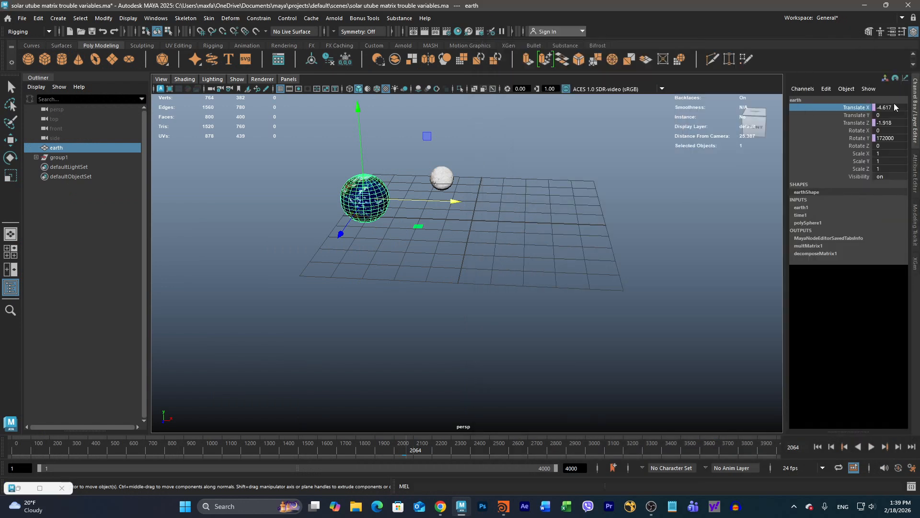
pyautogui.click(824, 89)
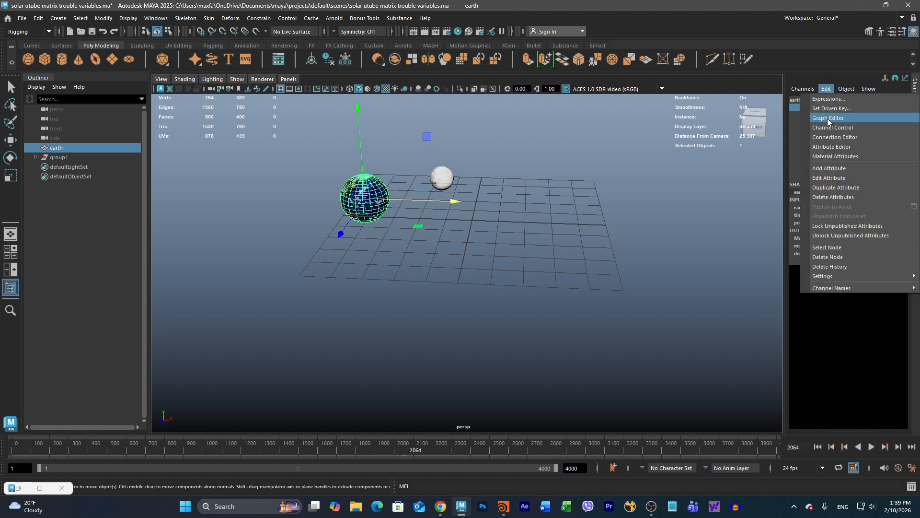
pyautogui.click(834, 169)
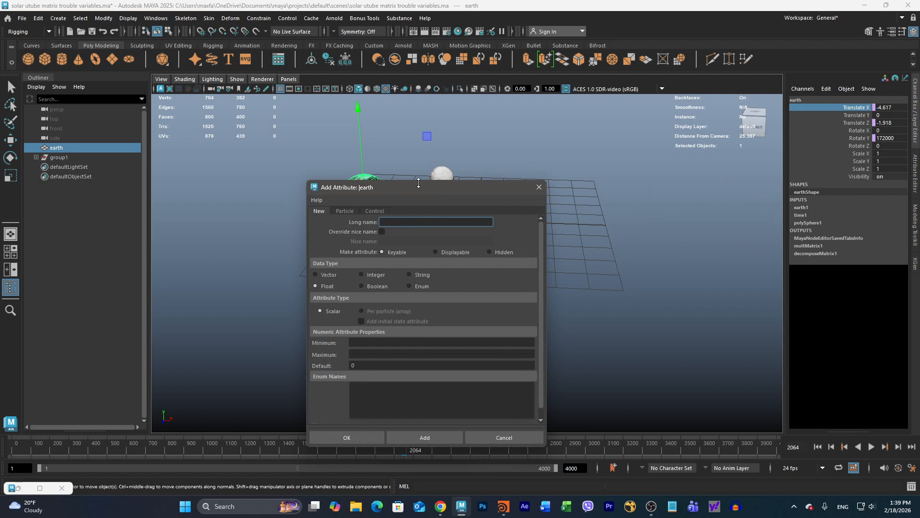
pyautogui.moveTo(440, 190); pyautogui.dragTo(505, 156)
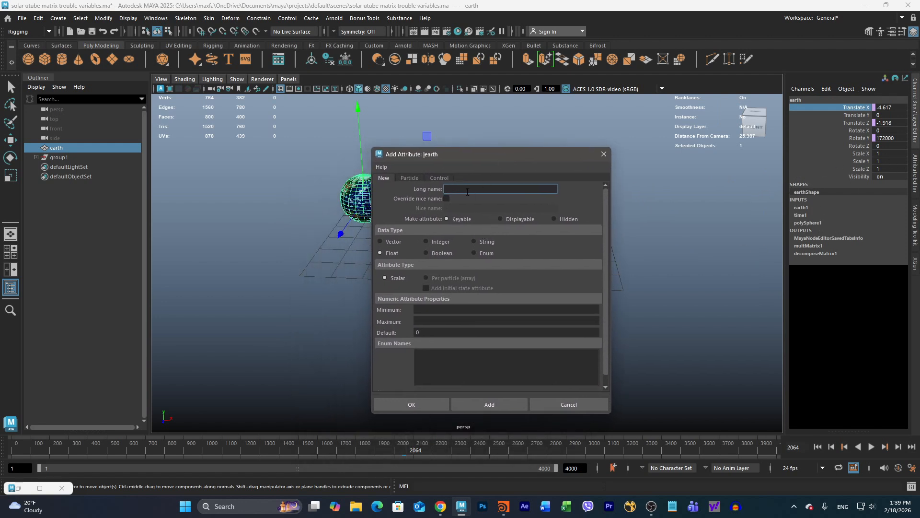
pyautogui.write('speed_orbit')
pyautogui.click(430, 405)
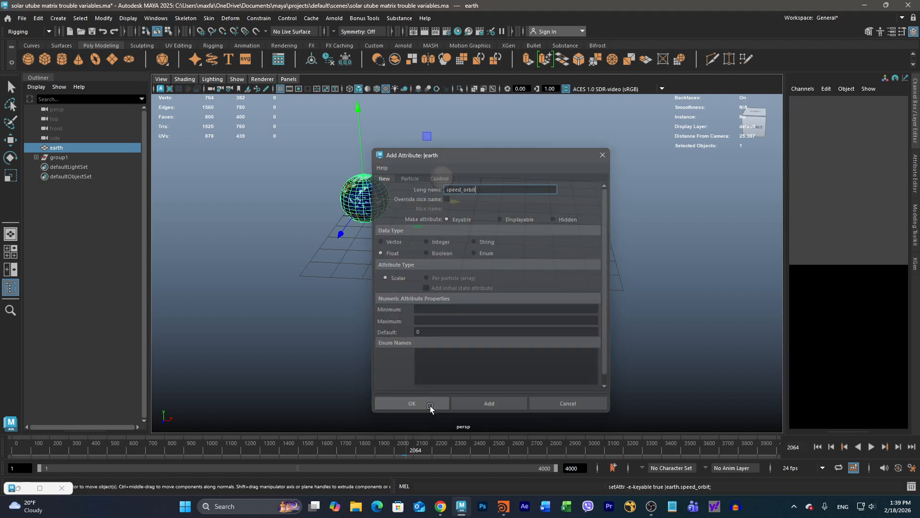
# - Select the earth's Speed Orbit channel and play the animation briefly
pyautogui.click(846, 185)
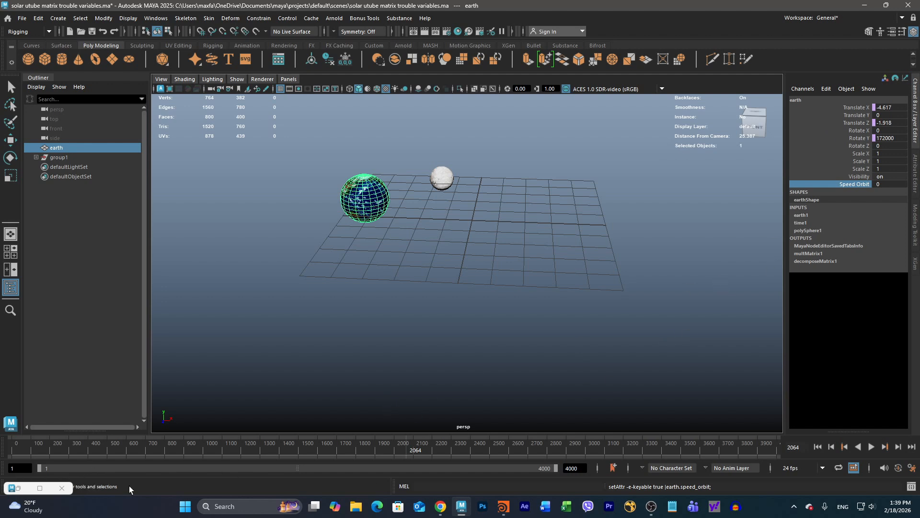
pyautogui.click(871, 447)
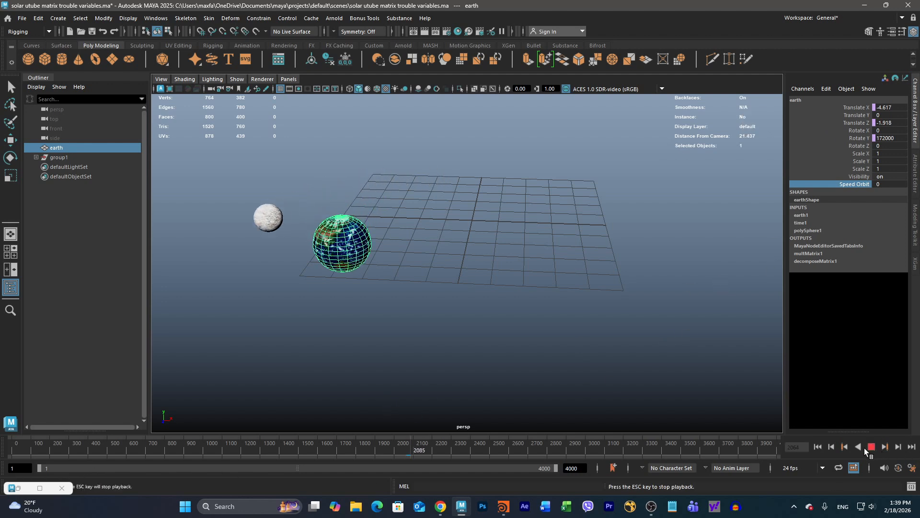
pyautogui.click(871, 447)
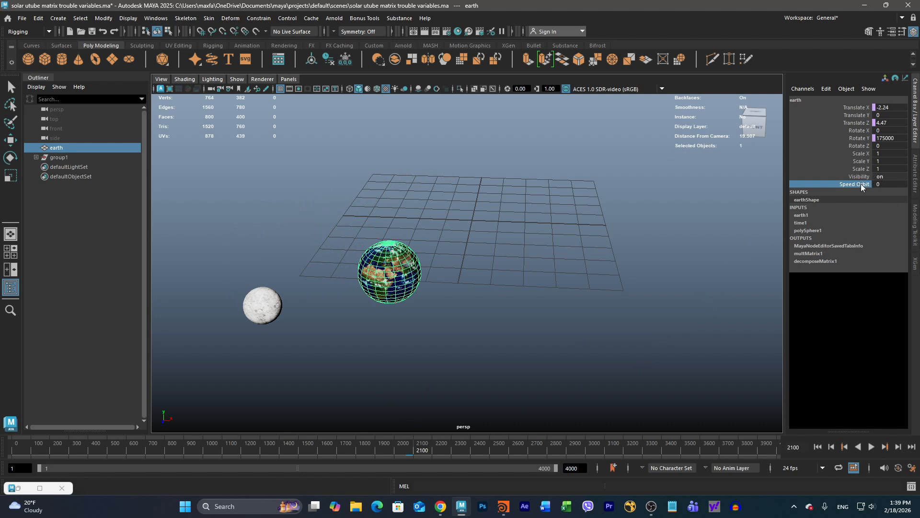
# - Reopen the Expression Editor for the earth, find its speed_orbit attribute and copy the full name earth.speed_orbit
pyautogui.click(849, 108)
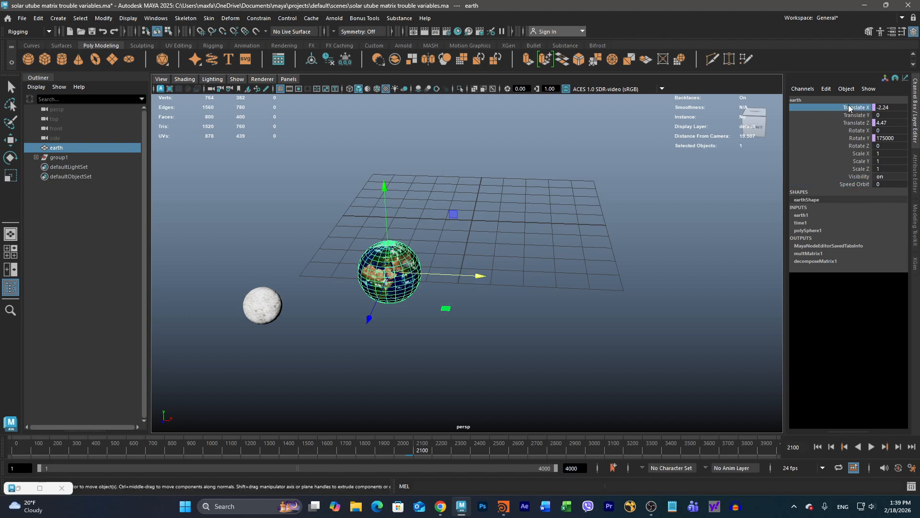
pyautogui.click(836, 90)
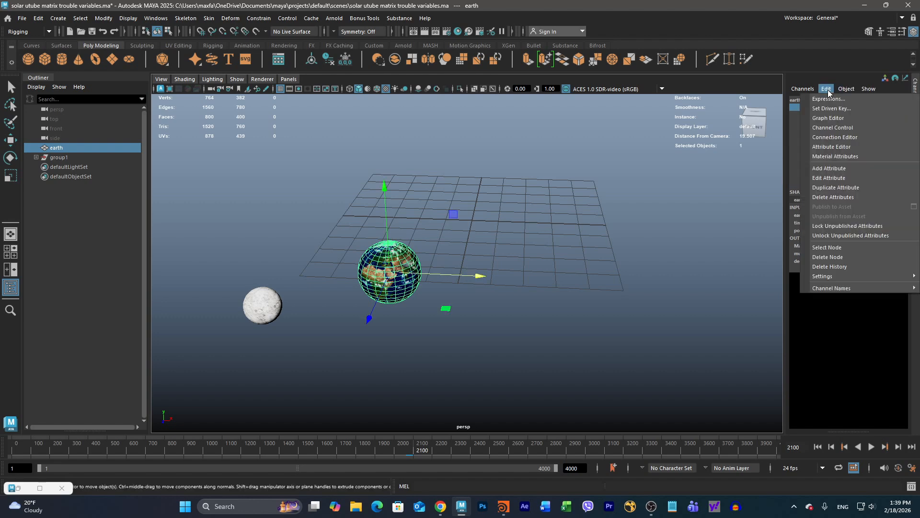
pyautogui.click(828, 99)
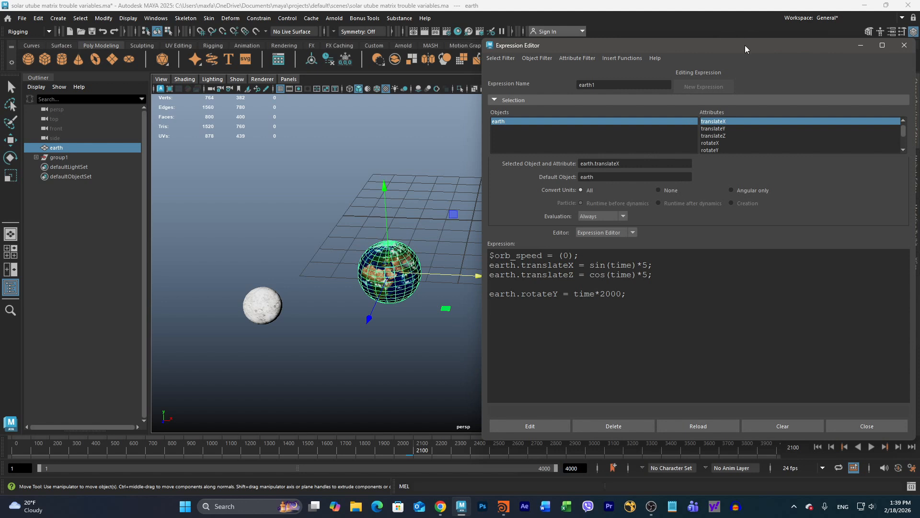
pyautogui.moveTo(745, 45); pyautogui.dragTo(699, 50)
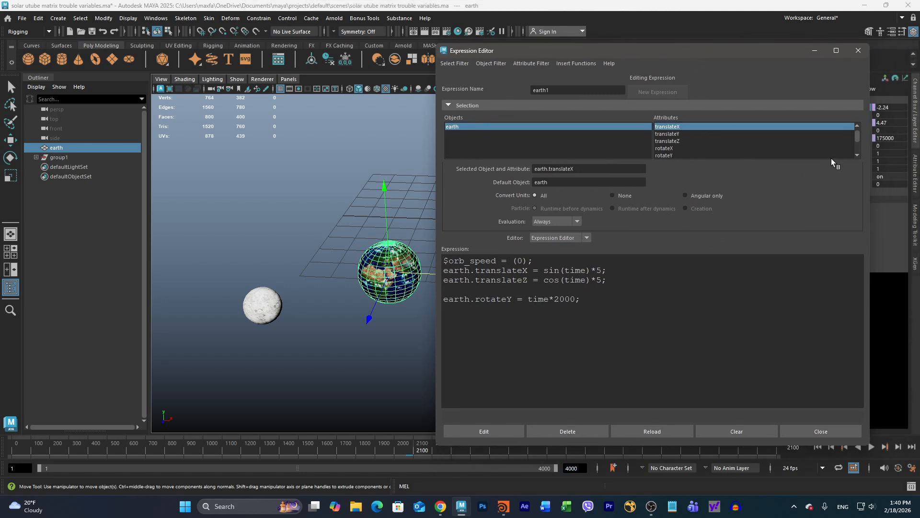
pyautogui.moveTo(857, 136); pyautogui.dragTo(857, 150)
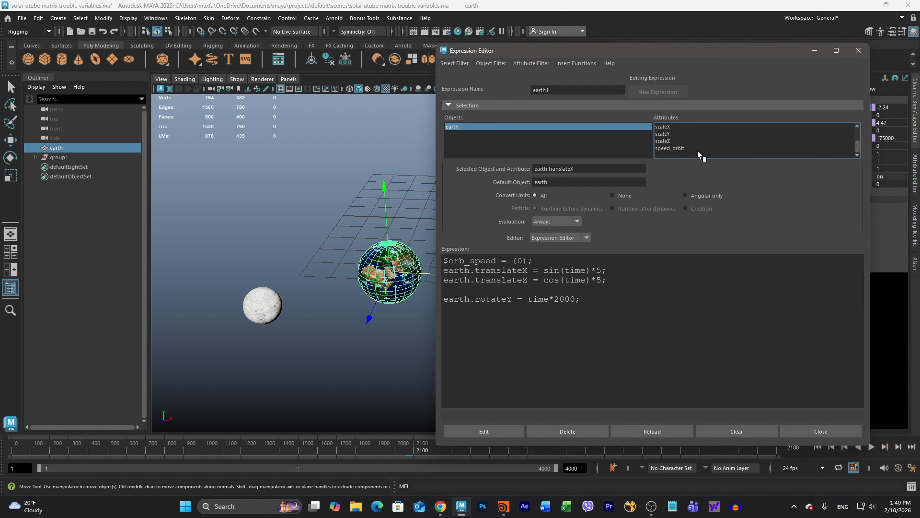
pyautogui.click(681, 148)
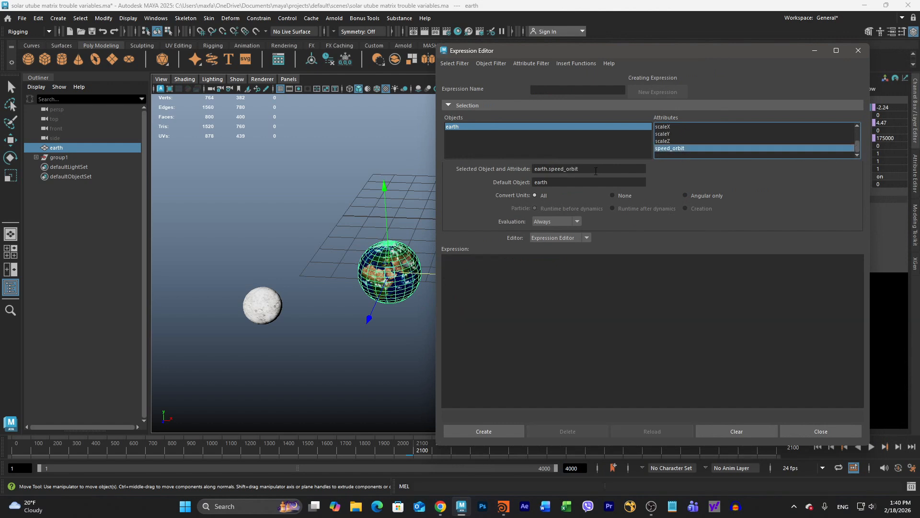
pyautogui.doubleClick(596, 171)
pyautogui.hotkey('ctrl', 'c')
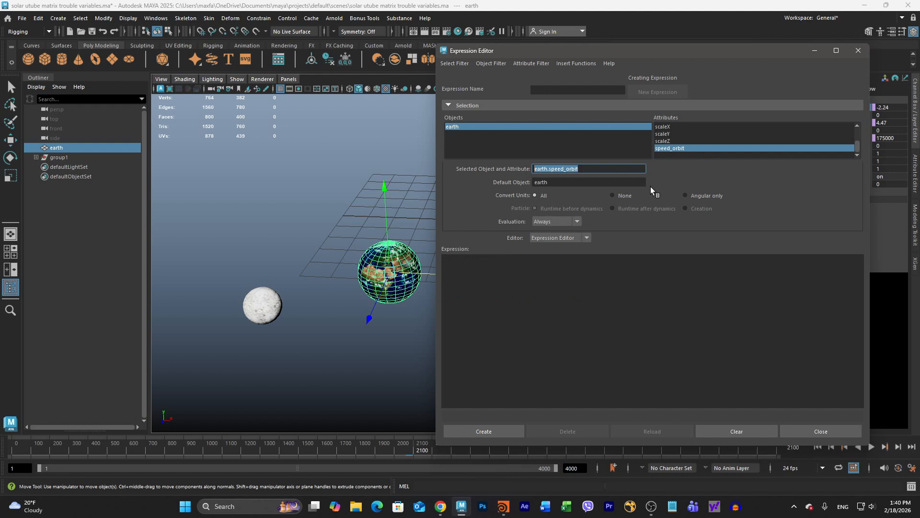
# - List expressions by name, open earth1, replace (0) with earth.speed_orbit in the $orb_speed line and apply the edit
pyautogui.click(455, 64)
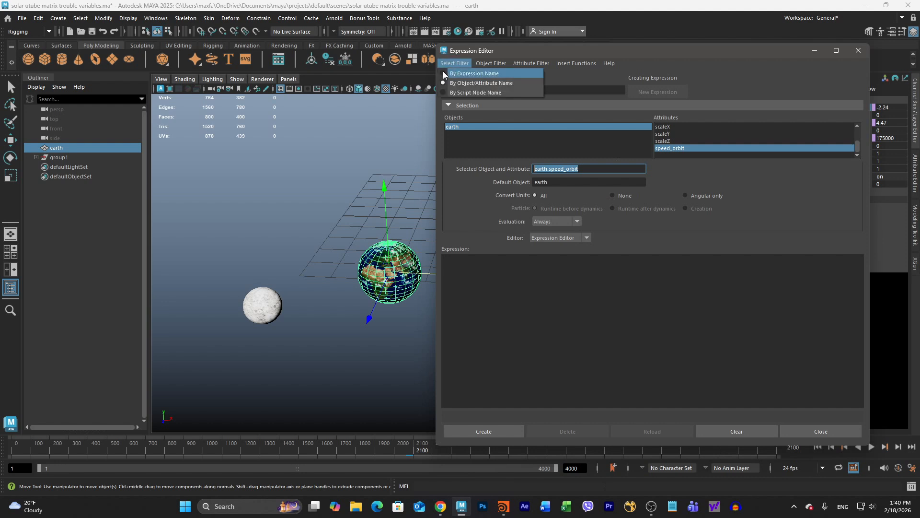
pyautogui.click(451, 73)
pyautogui.click(453, 127)
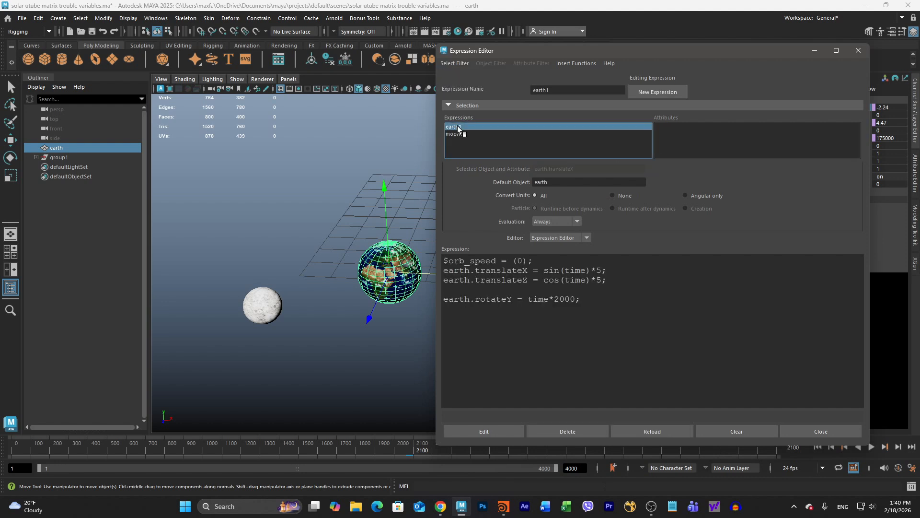
pyautogui.moveTo(512, 260); pyautogui.dragTo(527, 261)
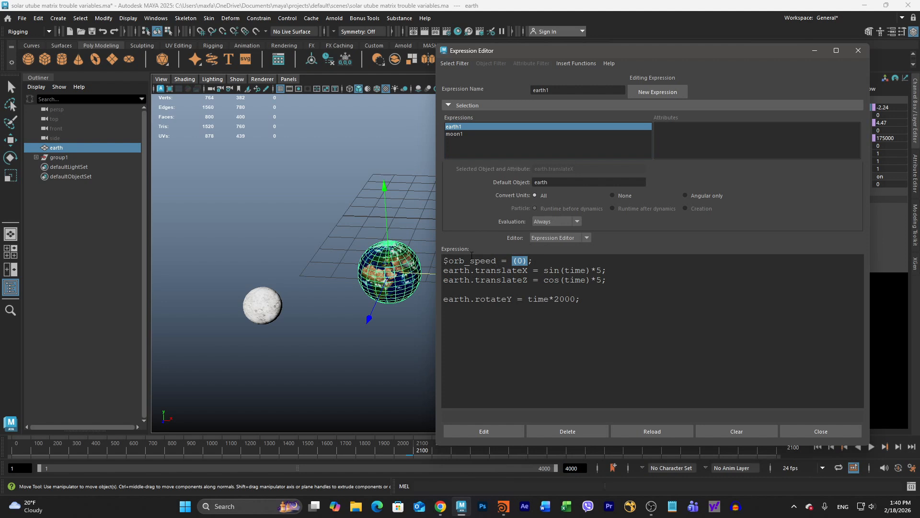
pyautogui.hotkey('ctrl', 'v')
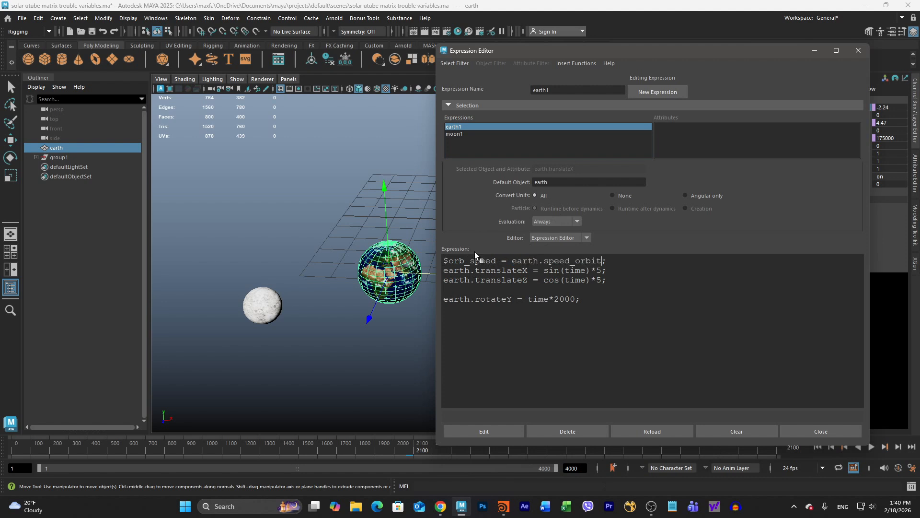
pyautogui.click(503, 431)
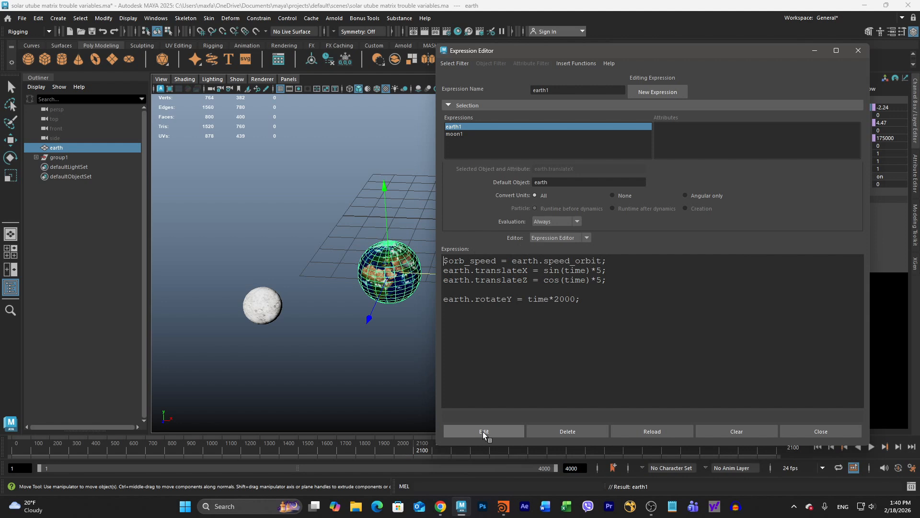
# - Play the animation briefly with the Expression Editor kept open and moved clear of the earth
pyautogui.moveTo(708, 58); pyautogui.dragTo(718, 41)
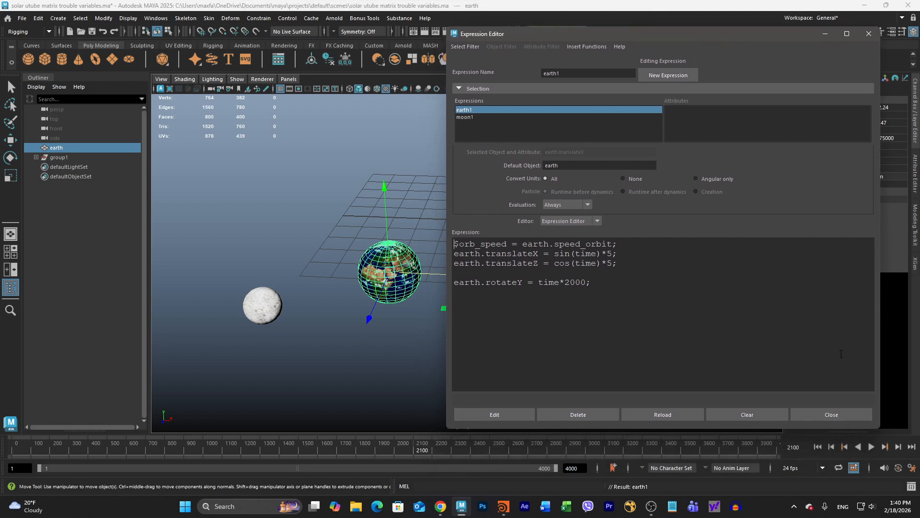
pyautogui.click(871, 446)
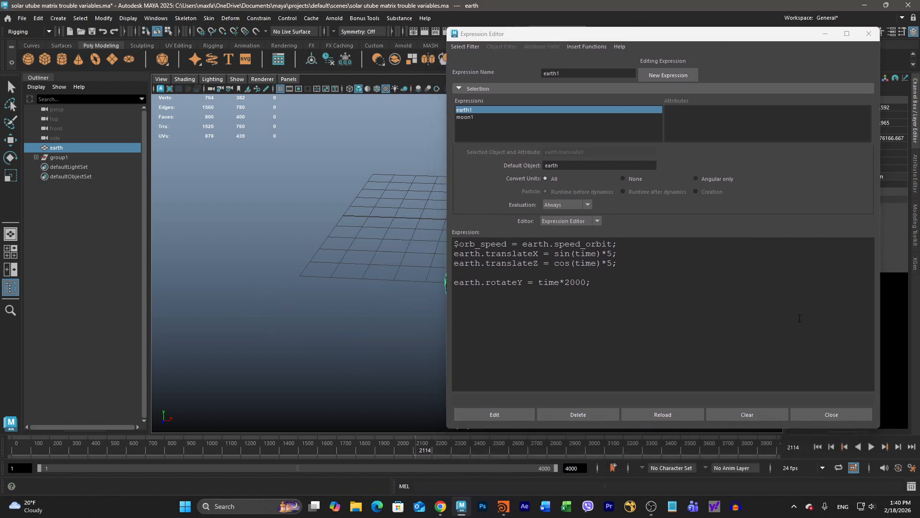
pyautogui.moveTo(643, 35); pyautogui.dragTo(737, 71)
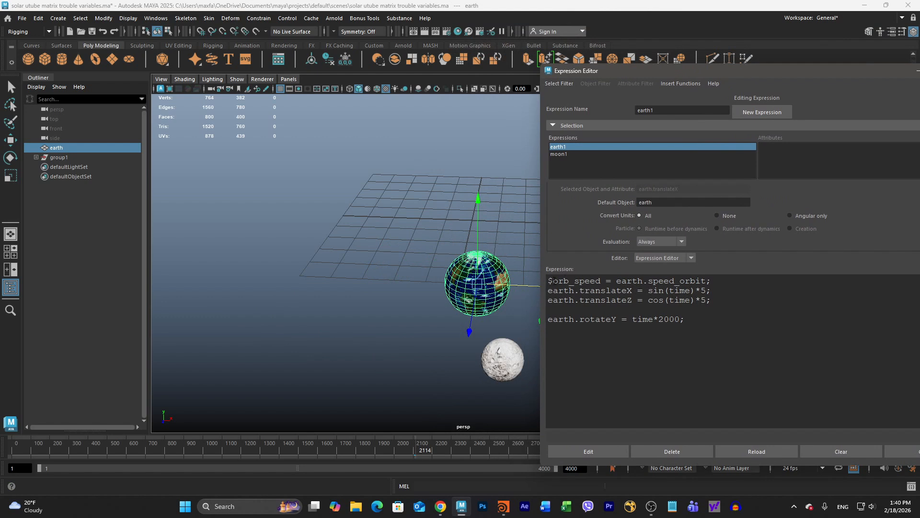
# - Multiply time by $orb_speed inside both the sin and cos terms of earth1 and apply the edit
pyautogui.moveTo(554, 281); pyautogui.dragTo(601, 281)
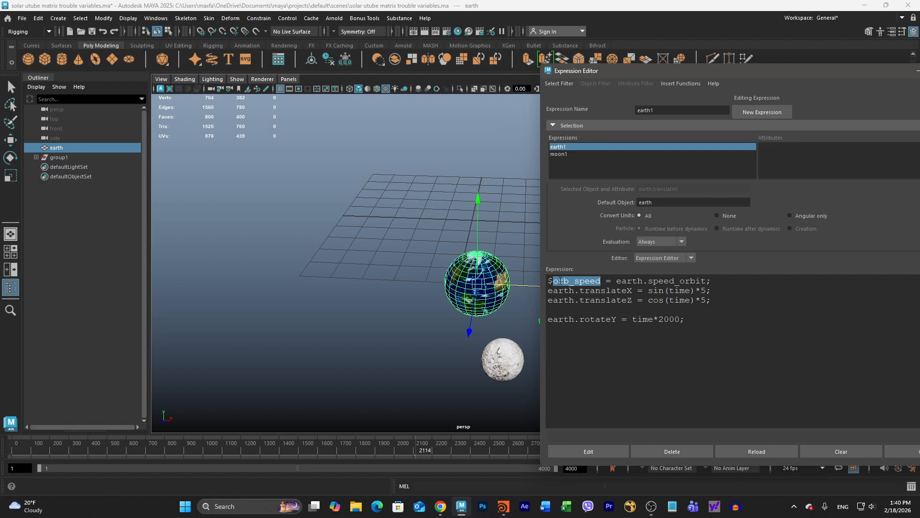
pyautogui.moveTo(548, 281); pyautogui.dragTo(600, 281)
pyautogui.hotkey('ctrl', 'c')
pyautogui.click(691, 290)
pyautogui.write('*')
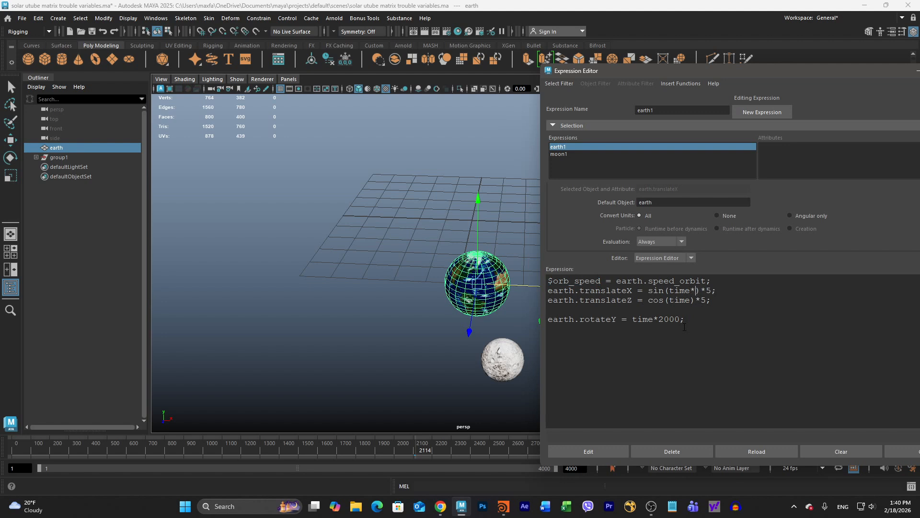
pyautogui.hotkey('ctrl', 'v')
pyautogui.write('*')
pyautogui.hotkey('ctrl', 'v')
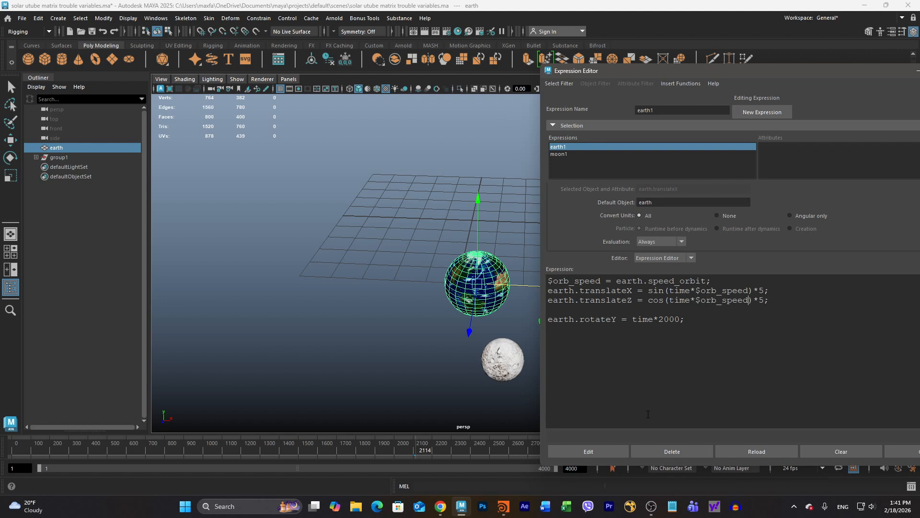
pyautogui.click(594, 452)
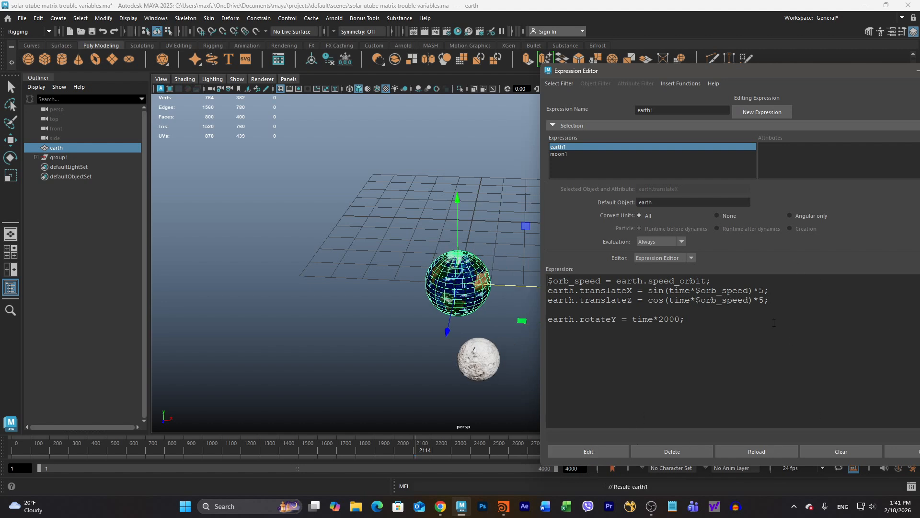
# - Play the animation with the edited orbit expression, minimize the Expression Editor and stop playback
pyautogui.moveTo(804, 66); pyautogui.dragTo(799, 155)
pyautogui.moveTo(799, 160); pyautogui.dragTo(806, 86)
pyautogui.click(871, 446)
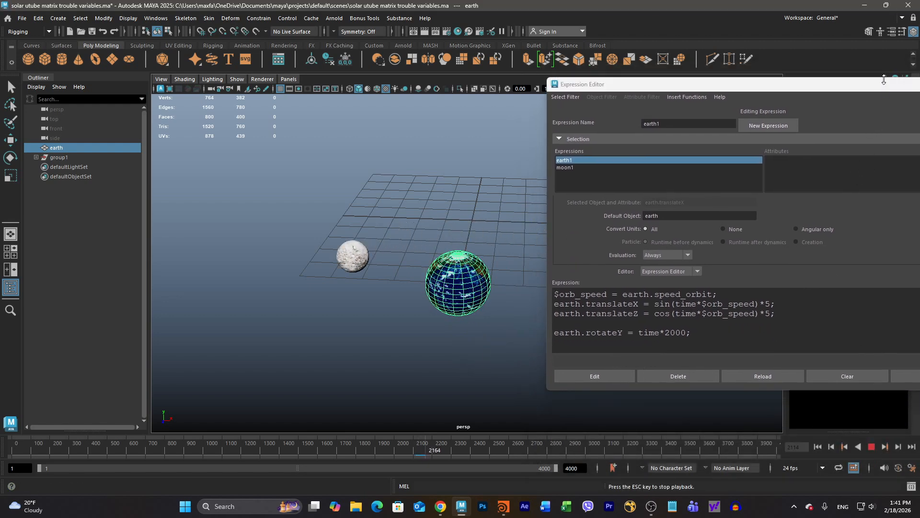
pyautogui.moveTo(870, 87); pyautogui.dragTo(836, 132)
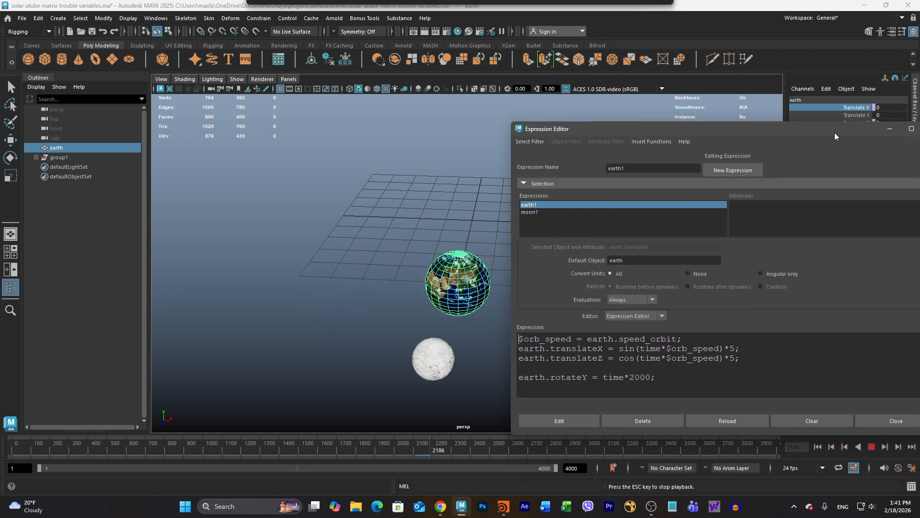
pyautogui.click(890, 128)
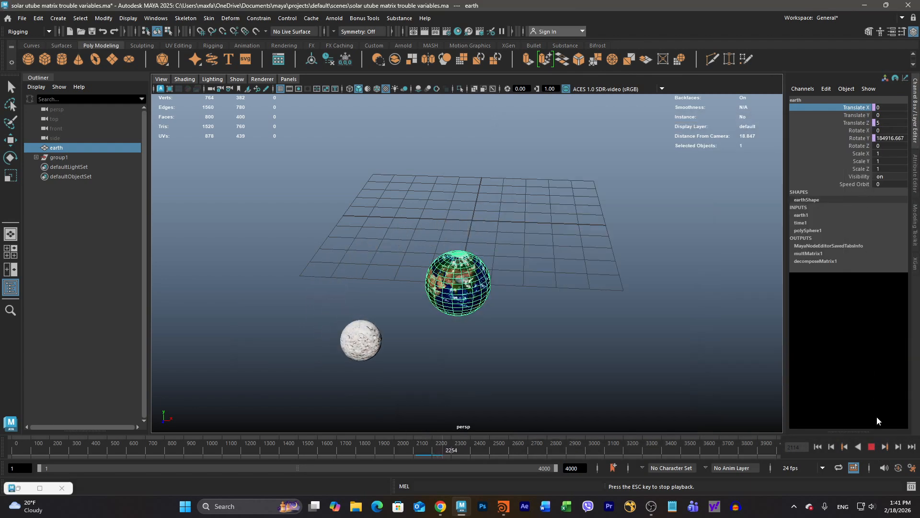
pyautogui.click(871, 447)
# - Set the earth's Speed Orbit attribute to 1 and play the animation
pyautogui.click(855, 184)
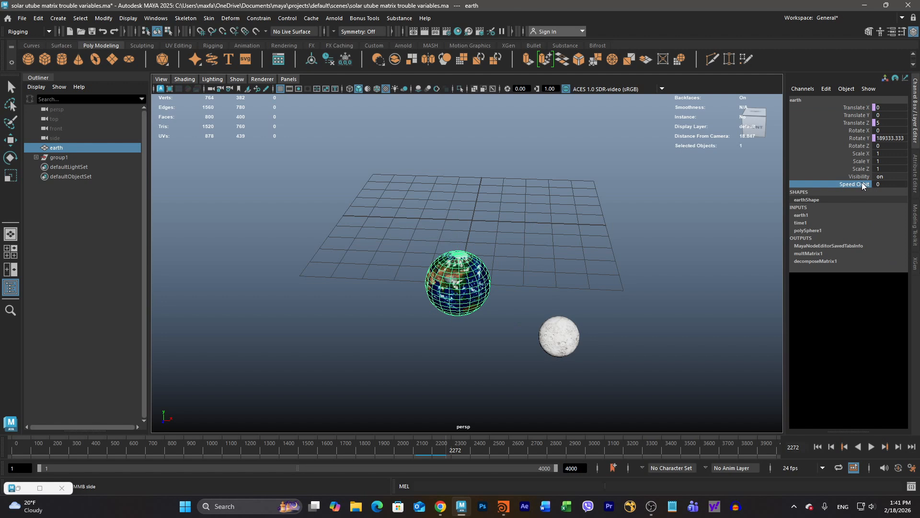
pyautogui.click(883, 184)
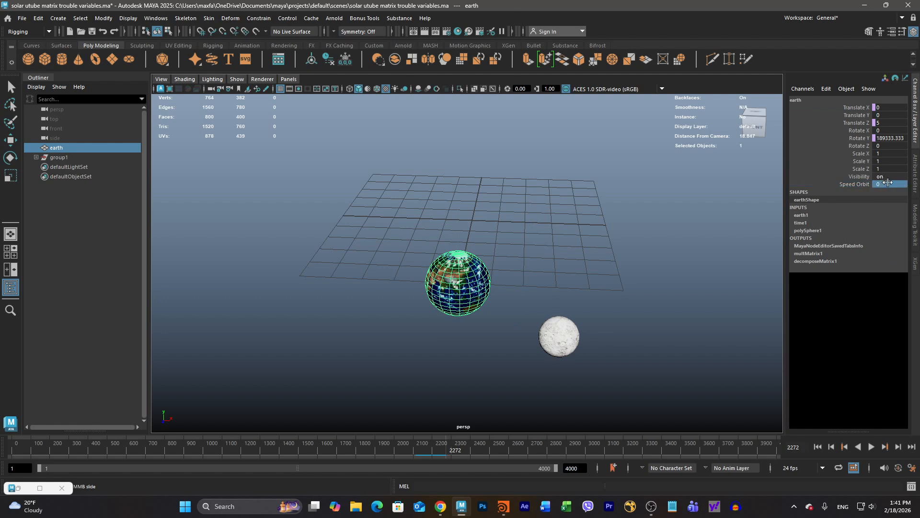
pyautogui.click(859, 183)
pyautogui.moveTo(720, 191); pyautogui.dragTo(723, 189, button='middle')
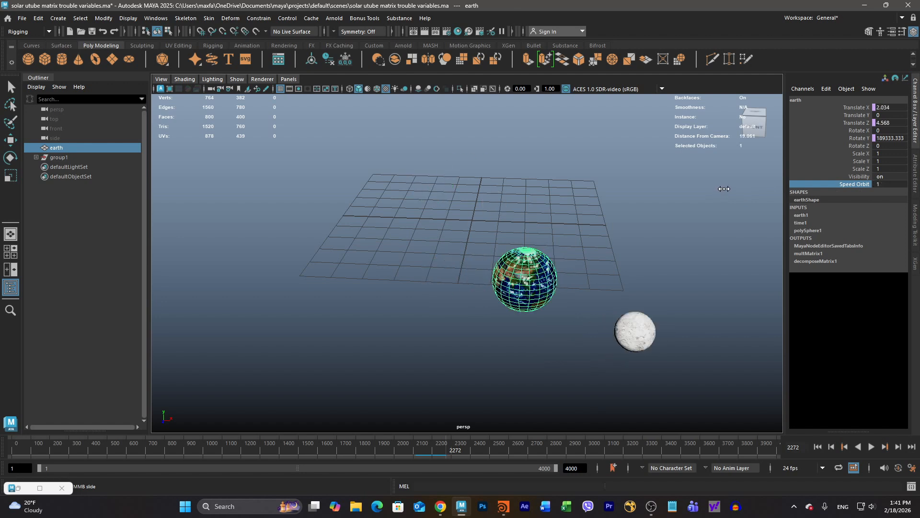
pyautogui.click(871, 446)
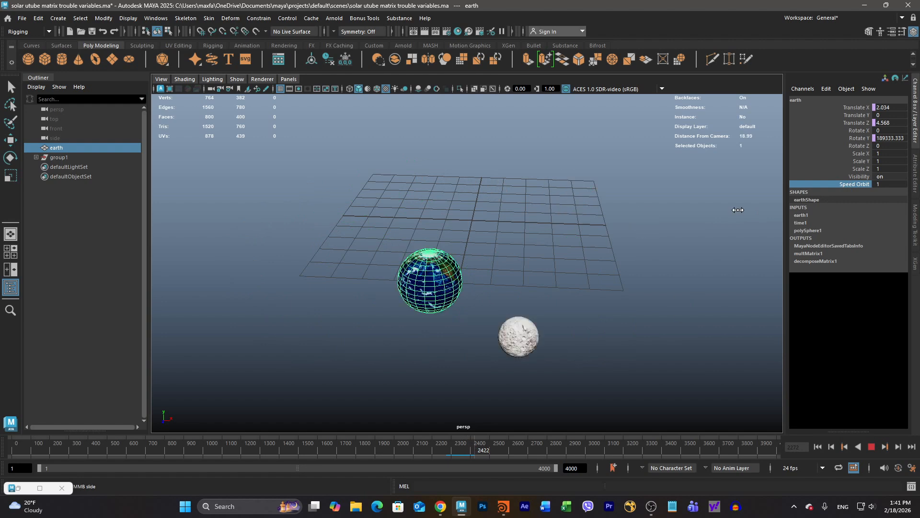
# - Set the earth's Speed Orbit attribute to 5, watch the orbit from several angles and stop playback
pyautogui.click(881, 184)
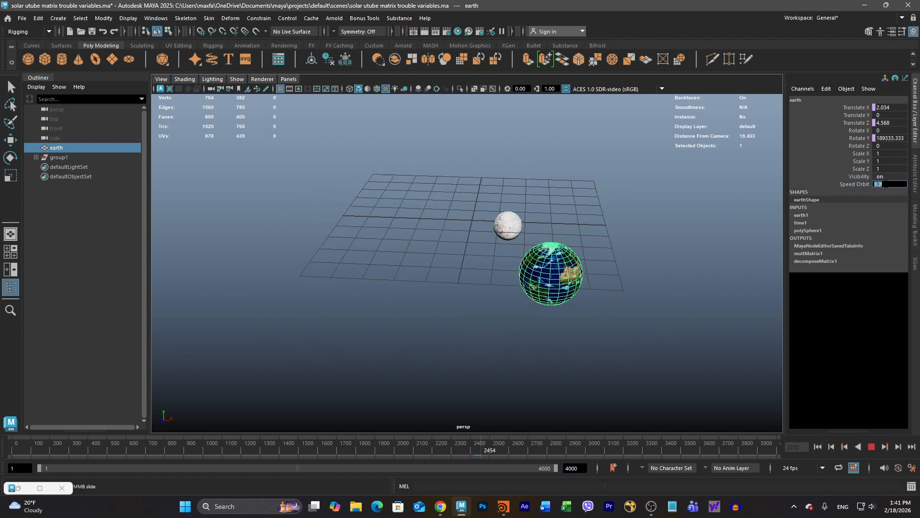
pyautogui.write('5')
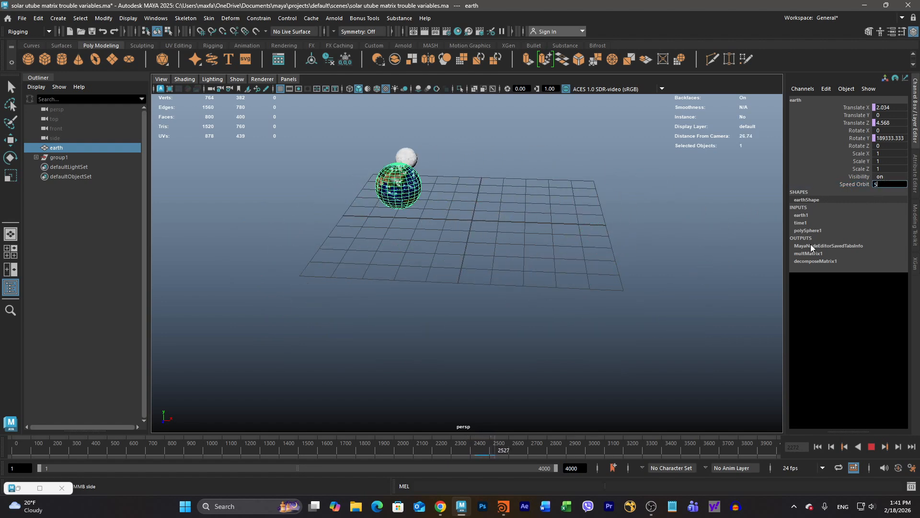
pyautogui.press('Return')
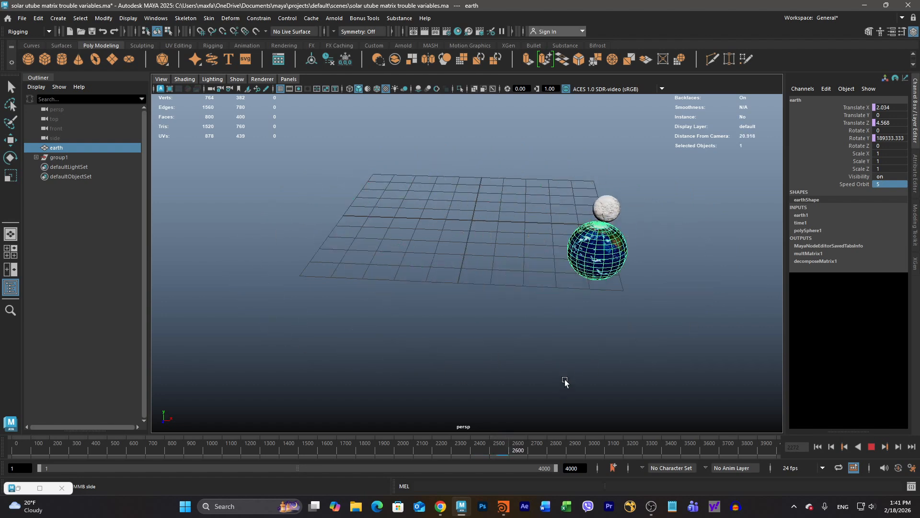
pyautogui.keyDown('alt'); pyautogui.moveTo(631, 288); pyautogui.dragTo(489, 380); pyautogui.keyUp('alt')
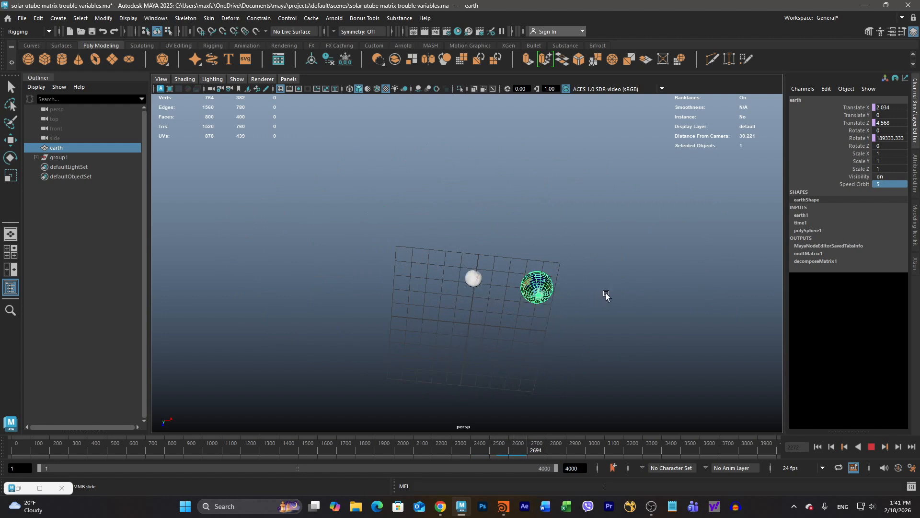
pyautogui.keyDown('alt'); pyautogui.moveTo(617, 283); pyautogui.dragTo(599, 275, button='middle'); pyautogui.keyUp('alt')
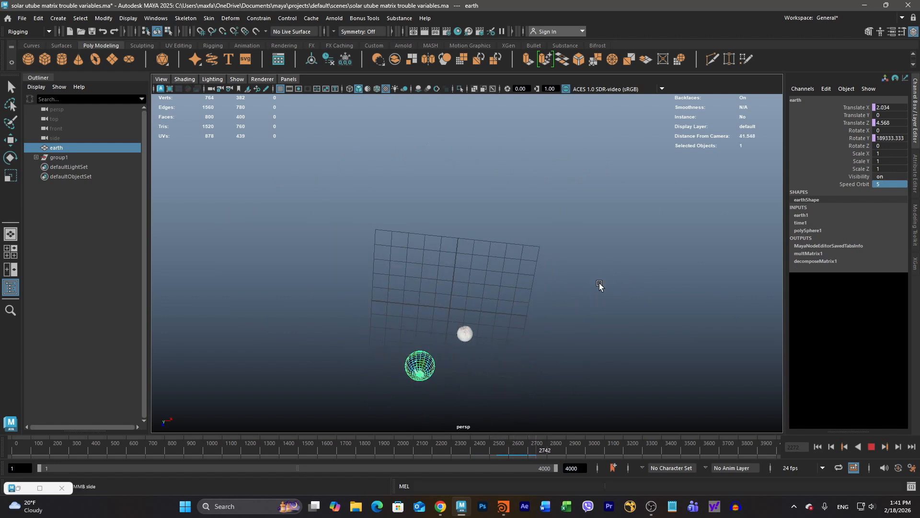
pyautogui.keyDown('alt'); pyautogui.moveTo(594, 289); pyautogui.dragTo(562, 328, button='right'); pyautogui.keyUp('alt')
pyautogui.keyDown('alt'); pyautogui.moveTo(518, 305); pyautogui.dragTo(549, 179, button='middle'); pyautogui.keyUp('alt')
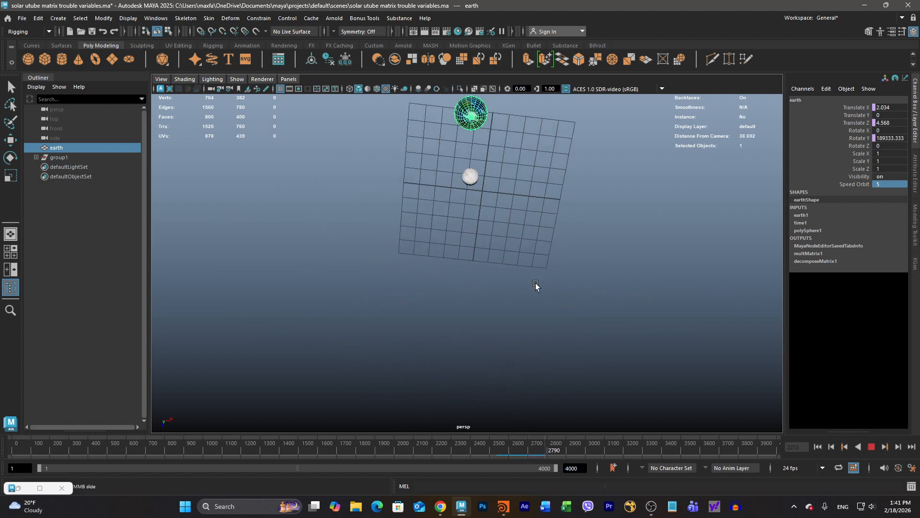
pyautogui.keyDown('alt'); pyautogui.moveTo(536, 286); pyautogui.dragTo(545, 190); pyautogui.keyUp('alt')
pyautogui.keyDown('alt'); pyautogui.moveTo(541, 269); pyautogui.dragTo(538, 304); pyautogui.keyUp('alt')
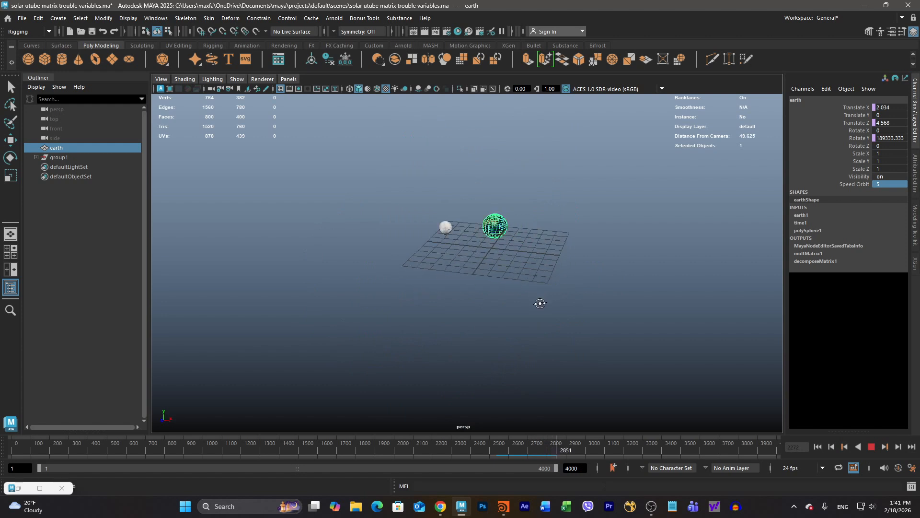
pyautogui.click(872, 447)
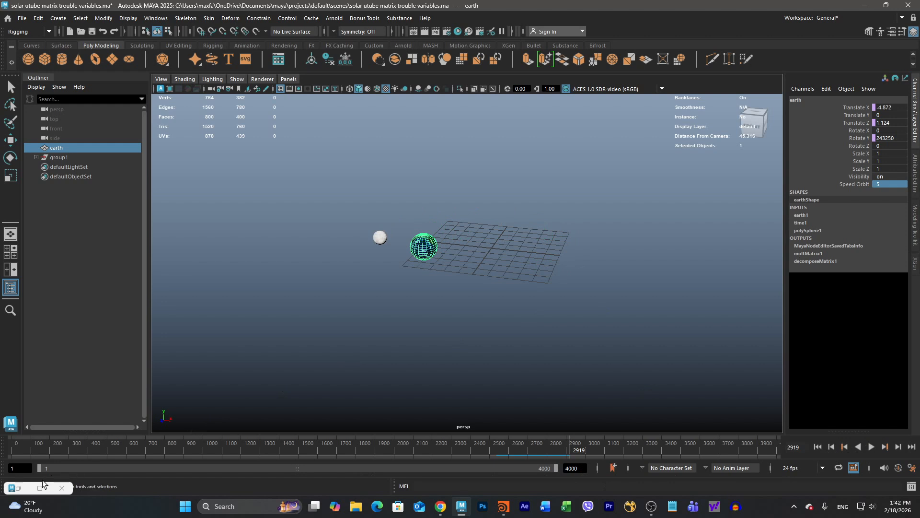
# - Restore the minimized Expression Editor to review the earth1 orbit expression
pyautogui.click(13, 487)
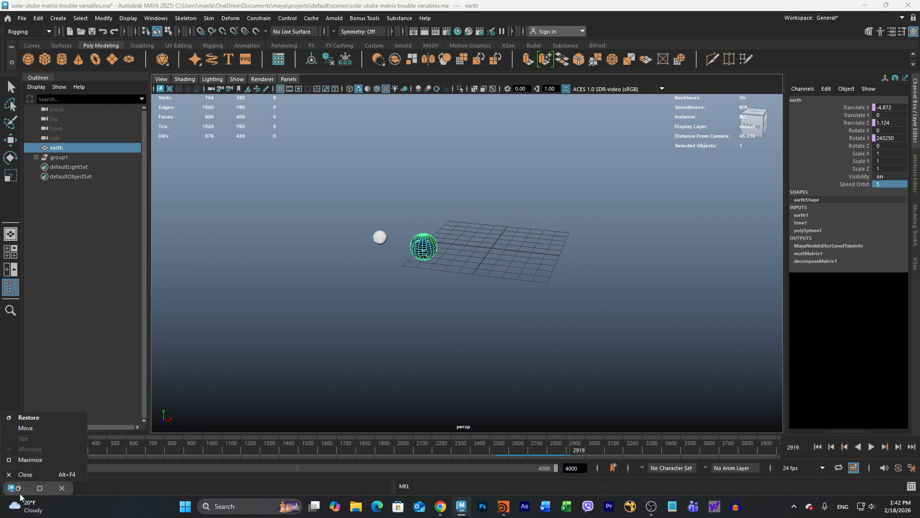
pyautogui.click(17, 492)
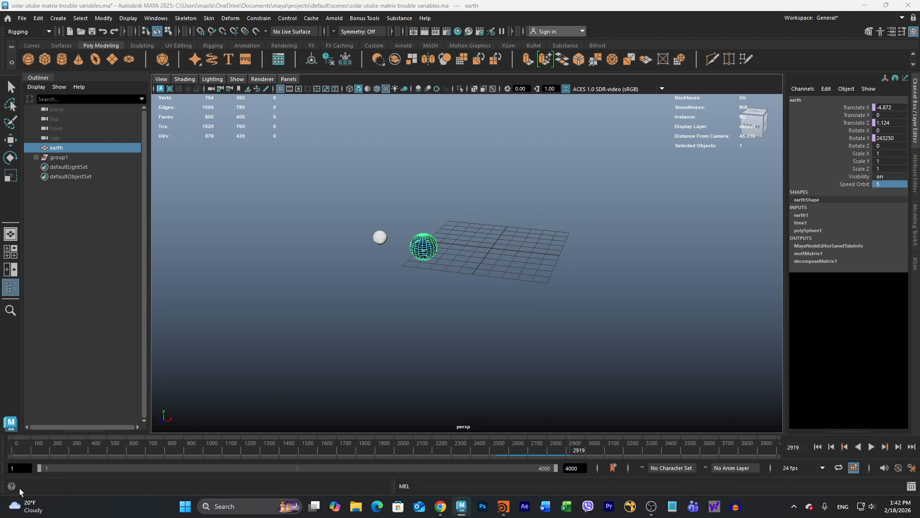
pyautogui.click(19, 488)
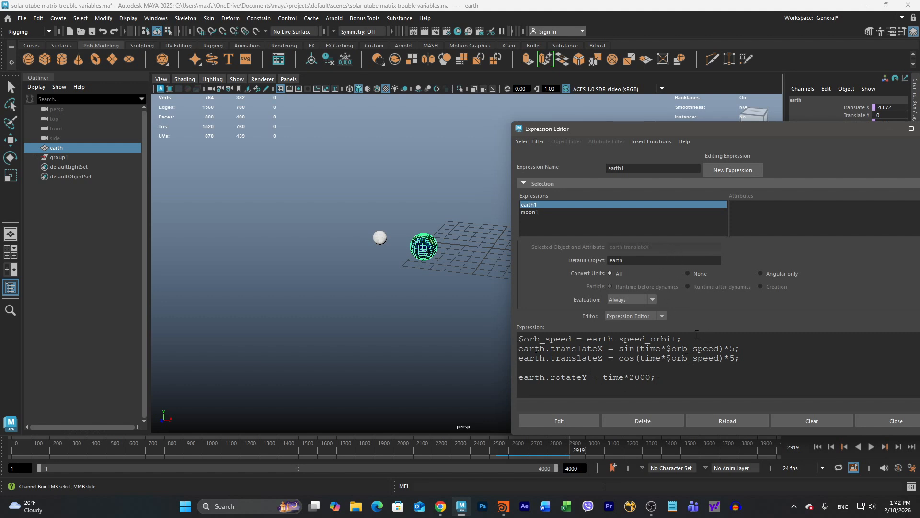
pyautogui.click(865, 5)
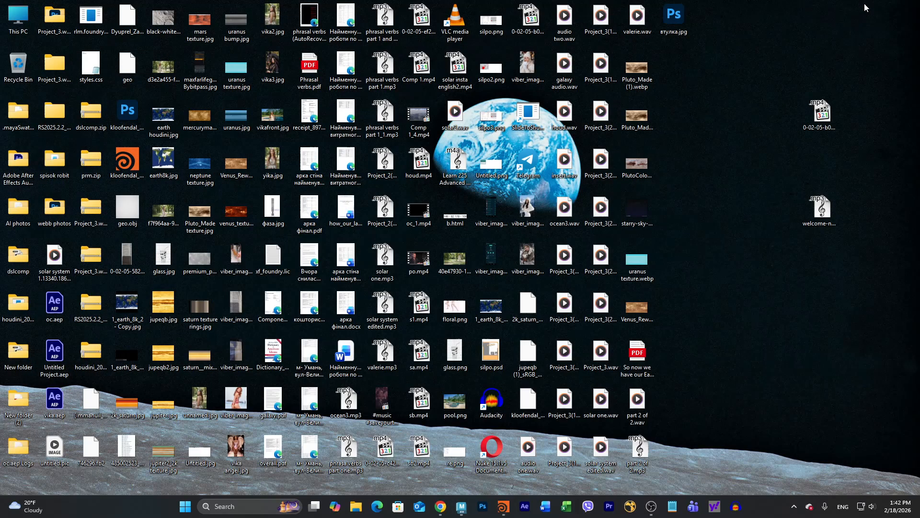
pyautogui.click(504, 507)
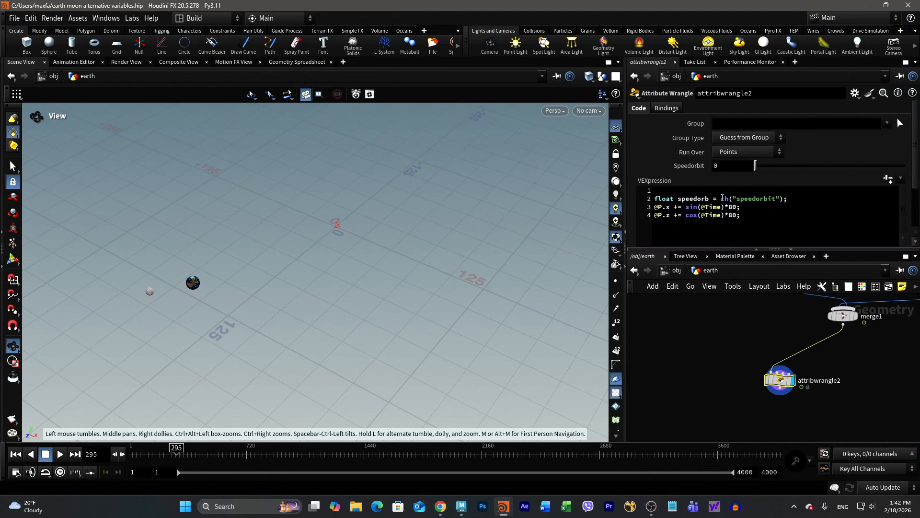
pyautogui.click(679, 198)
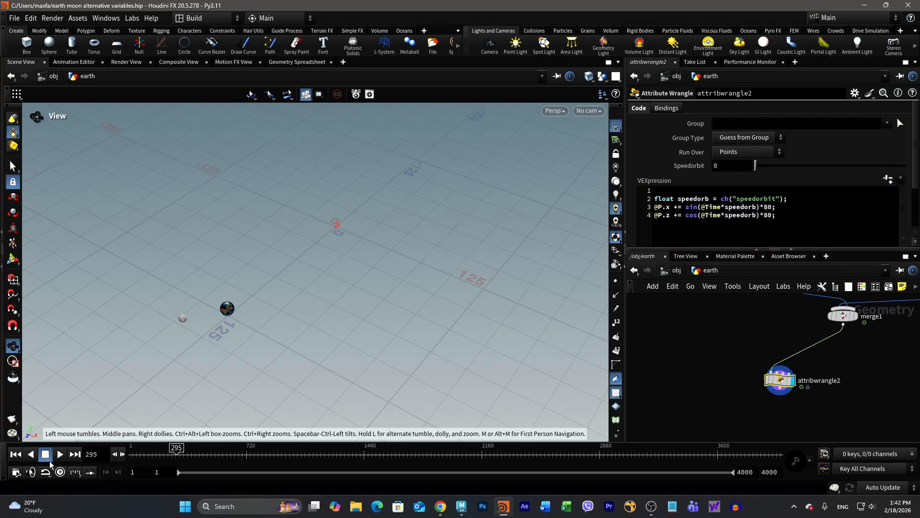
# - Play the animation, set the wrangle's Speedorbit parameter to 1 and reduce it to about 0.138 during playback
pyautogui.click(60, 454)
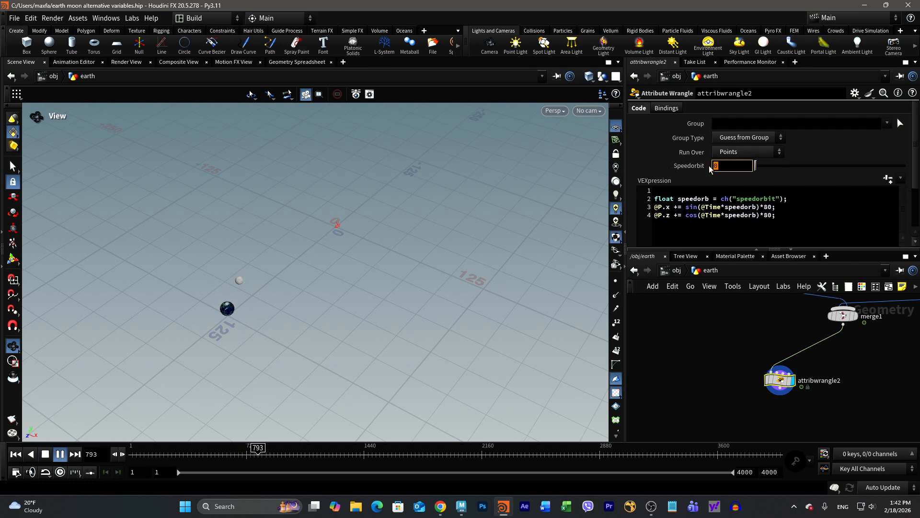
pyautogui.press('Return')
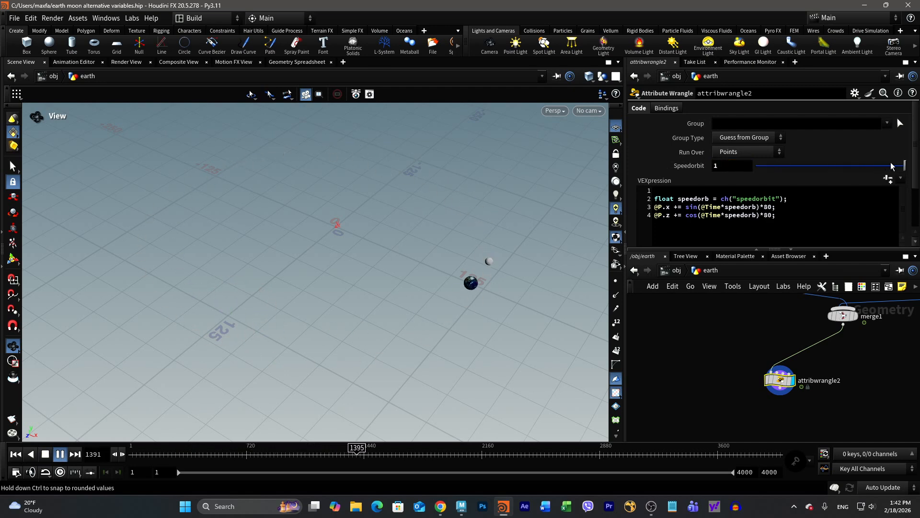
pyautogui.moveTo(906, 167); pyautogui.dragTo(776, 173)
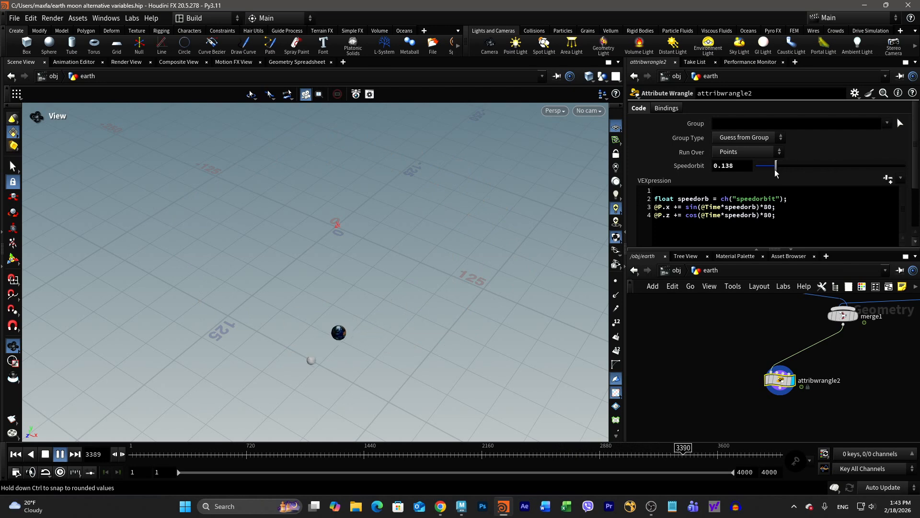